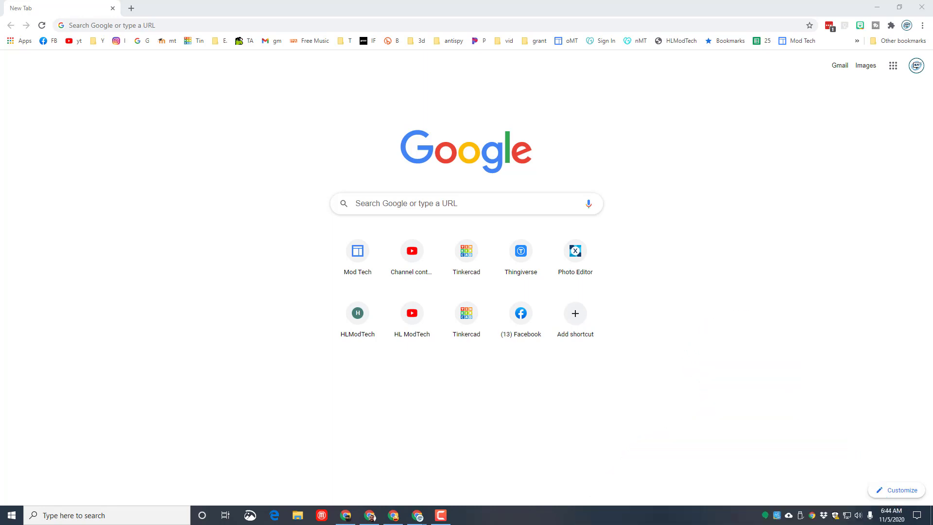
Step: Go to my.sketchup.com in Chrome to load the SketchUp home page with recent files
{"action": "left_click", "coordinate": [164, 25]}
{"action": "type", "text": "my.sketchup.com"}
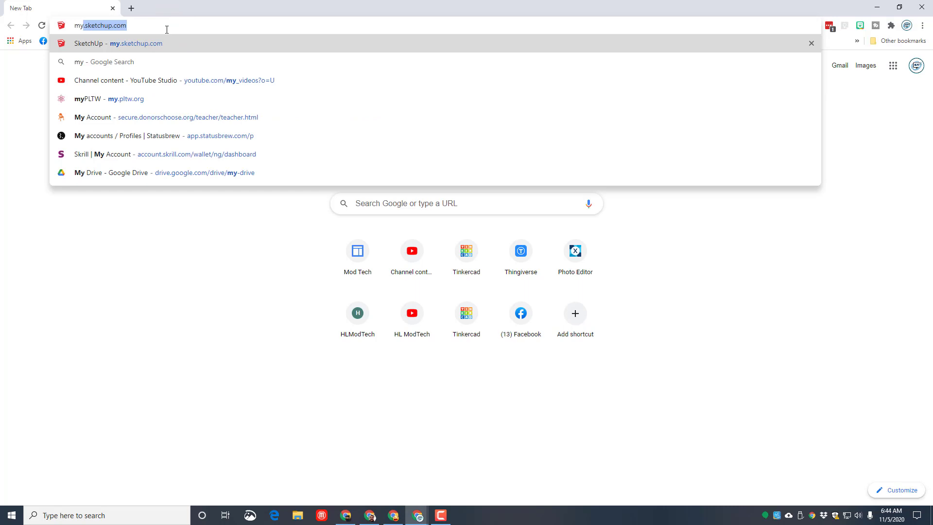
{"action": "key", "text": "Return"}
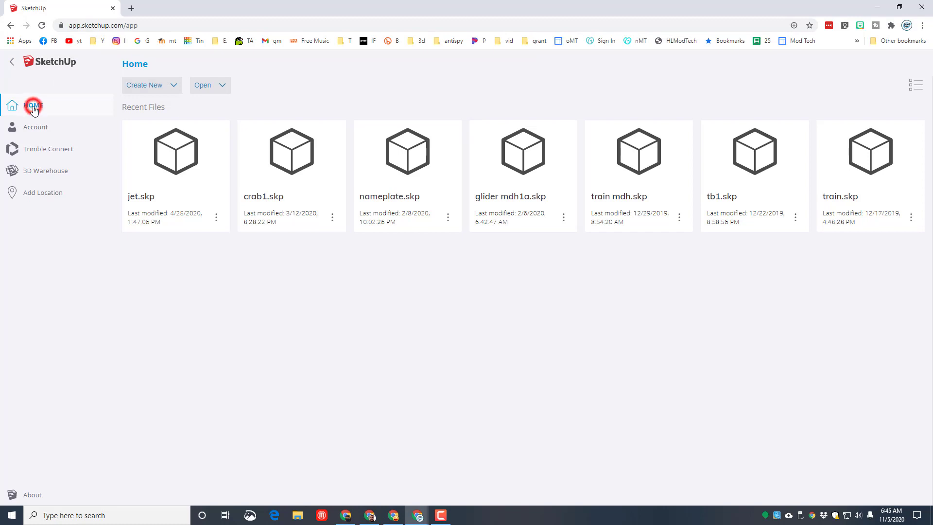
Step: Create a new model from the Simple Template - Feet and Inches
{"action": "left_click", "coordinate": [174, 86]}
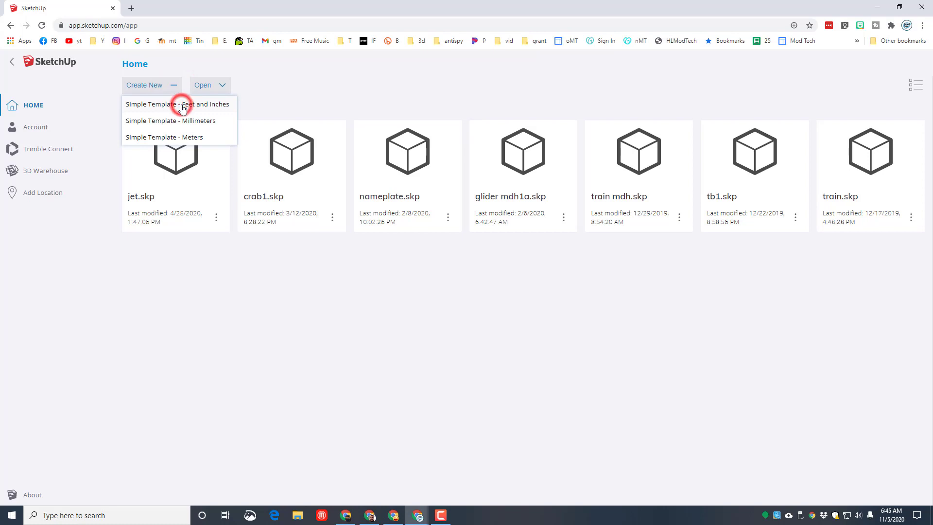
{"action": "left_click", "coordinate": [183, 108]}
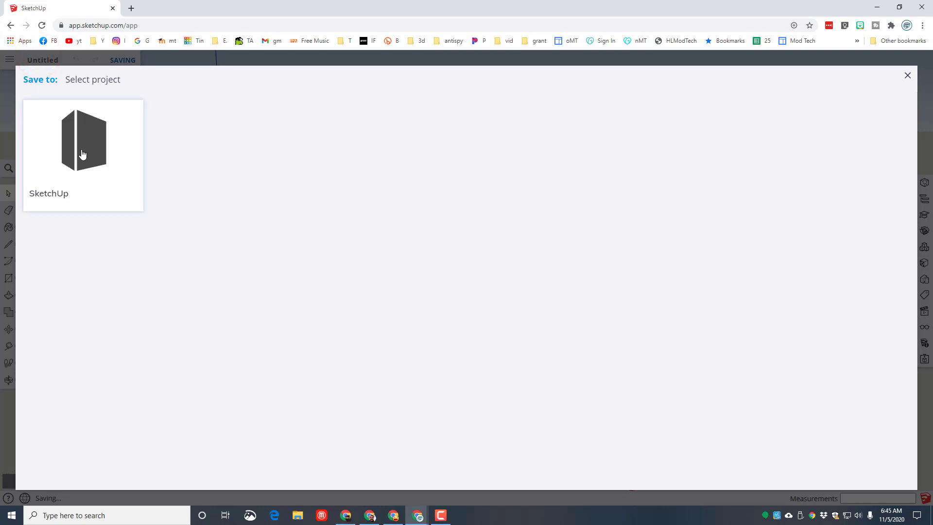
Step: Pick the SketchUp project folder, name the model 'city mdh' and save it
{"action": "left_click", "coordinate": [82, 151]}
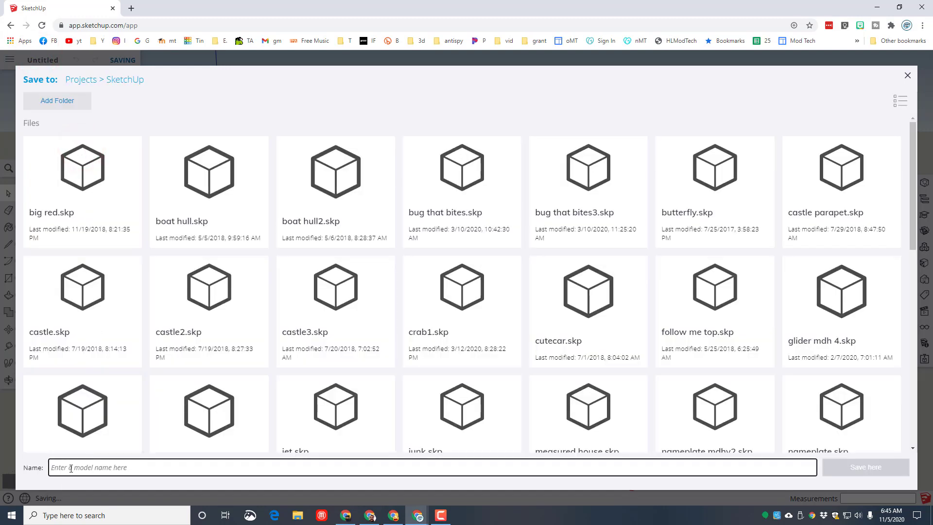
{"action": "type", "text": "city mdh"}
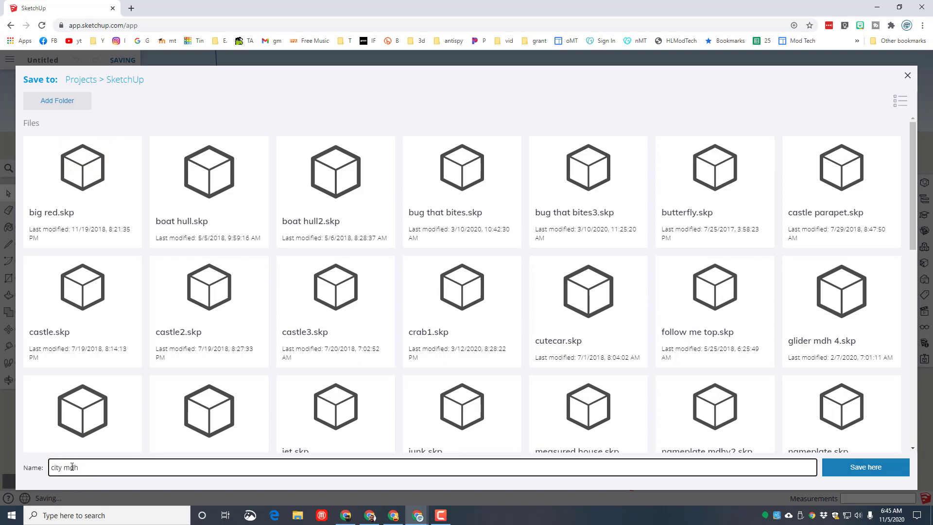
{"action": "left_click", "coordinate": [836, 469]}
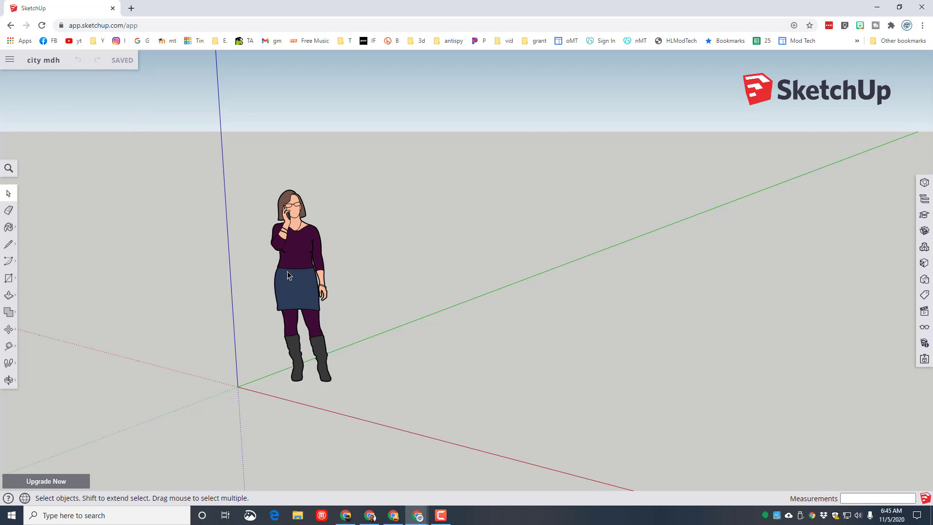
Step: Select and delete the default standing woman scale figure
{"action": "left_click", "coordinate": [313, 266]}
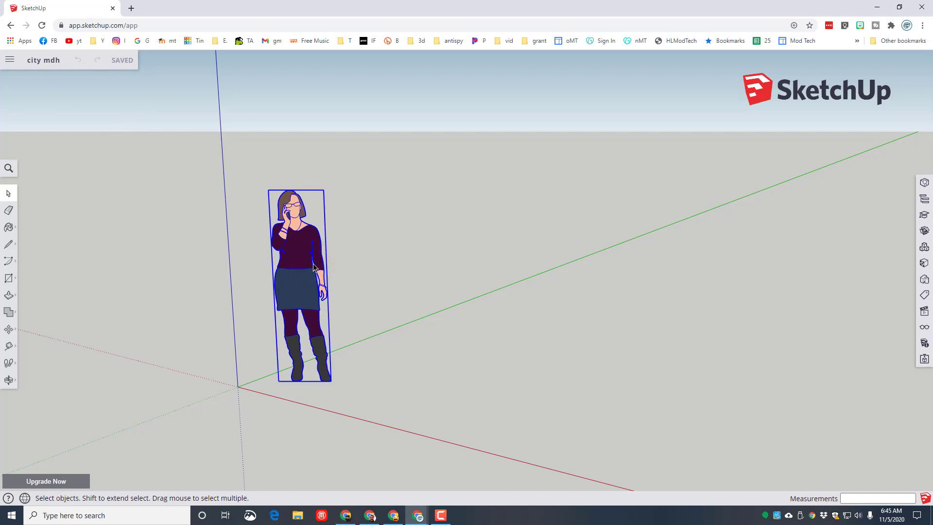
{"action": "key", "text": "Delete"}
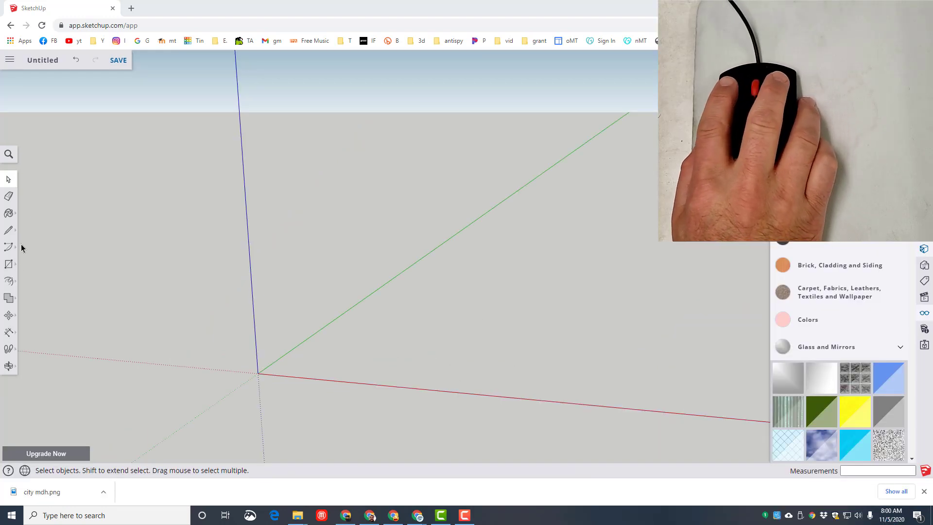
Step: Draw a 100',80' rectangle with its first corner at the axis origin
{"action": "left_click", "coordinate": [9, 179]}
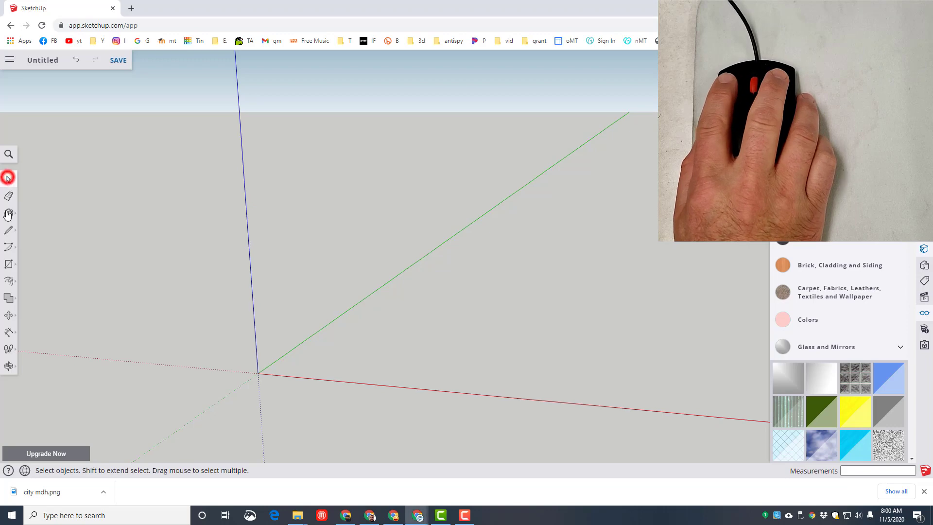
{"action": "left_click", "coordinate": [8, 263]}
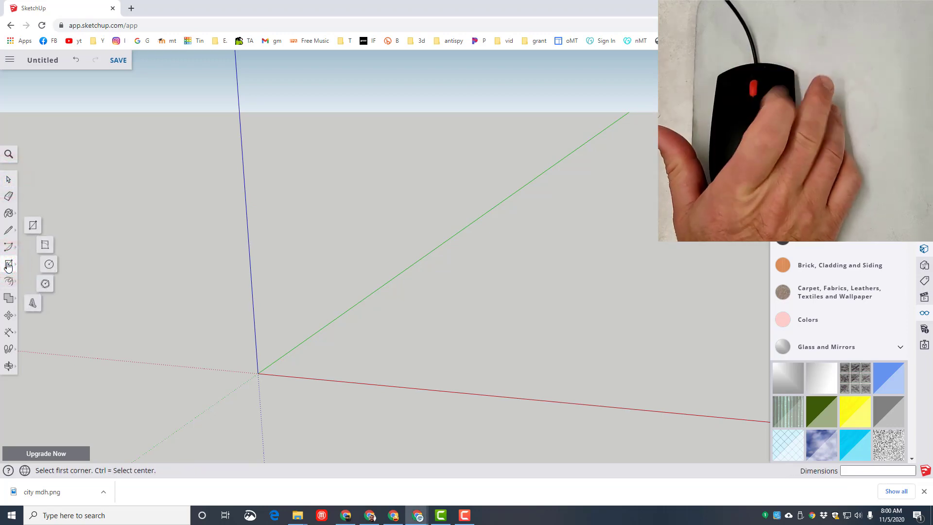
{"action": "left_click", "coordinate": [34, 224]}
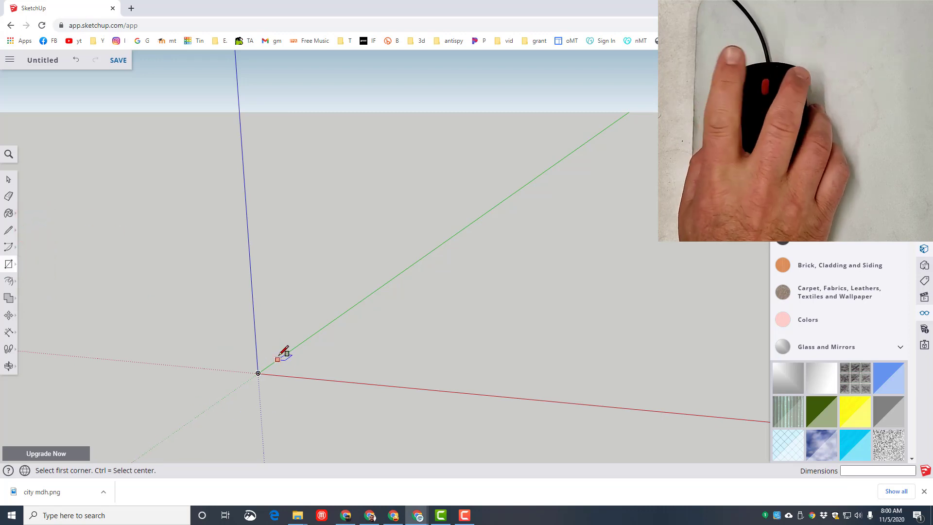
{"action": "left_click", "coordinate": [258, 373]}
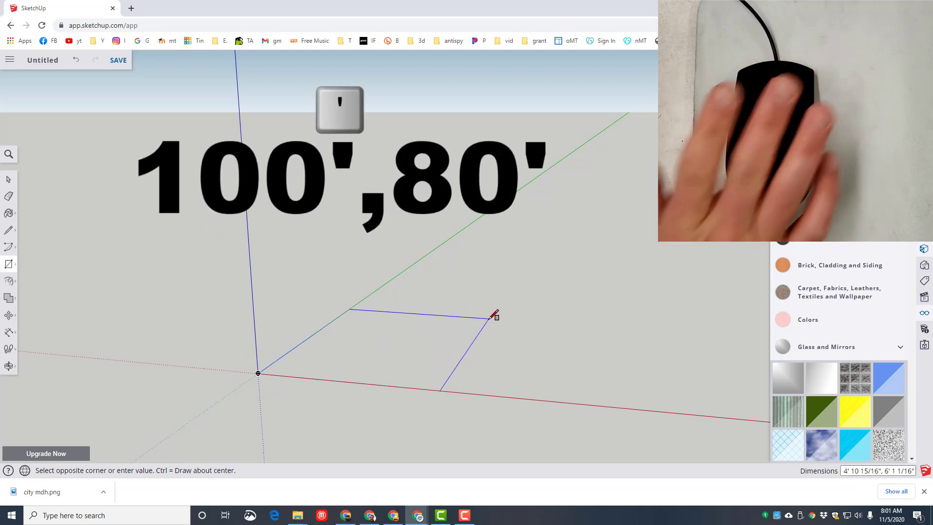
{"action": "type", "text": "100"}
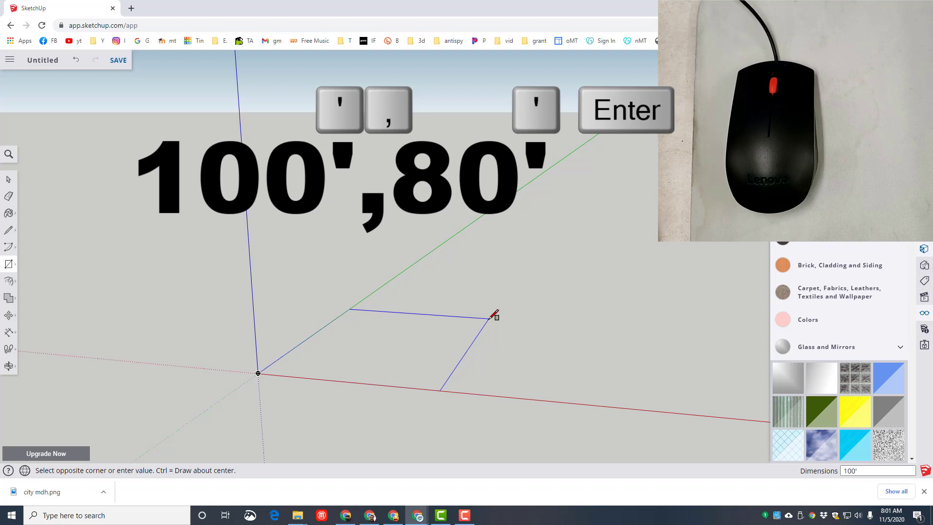
{"action": "type", "text": "',80'"}
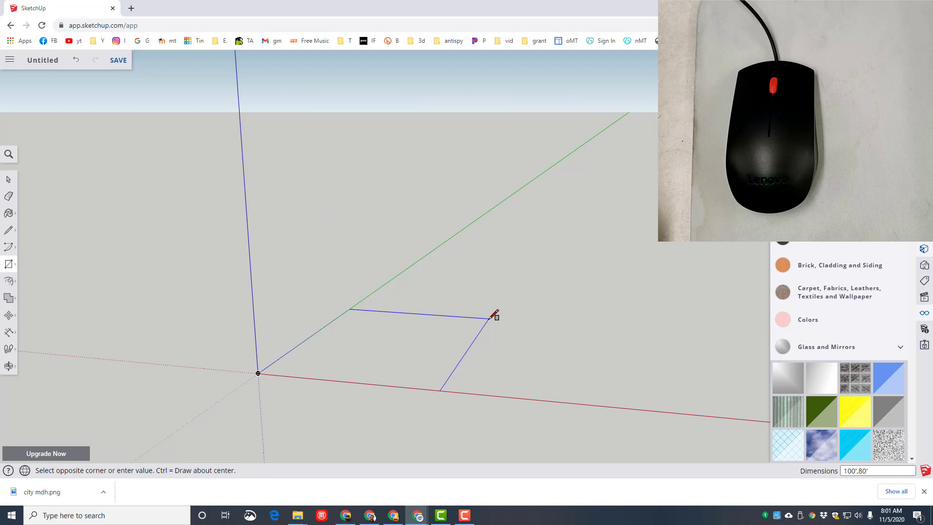
{"action": "key", "text": "Return"}
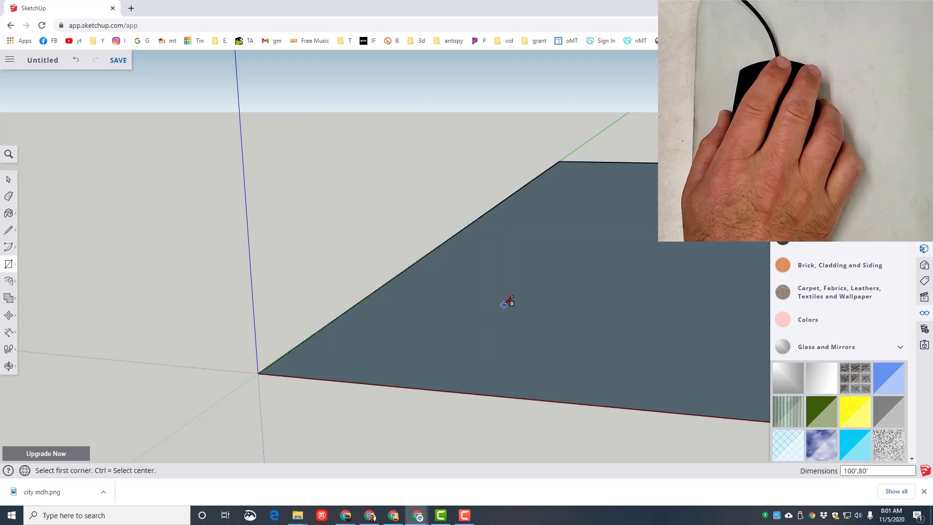
Step: Zoom out and orbit the view around the rectangle
{"action": "scroll", "coordinate": [496, 304], "scroll_direction": "down", "scroll_amount": 4}
{"action": "scroll", "coordinate": [508, 295], "scroll_direction": "down", "scroll_amount": 3}
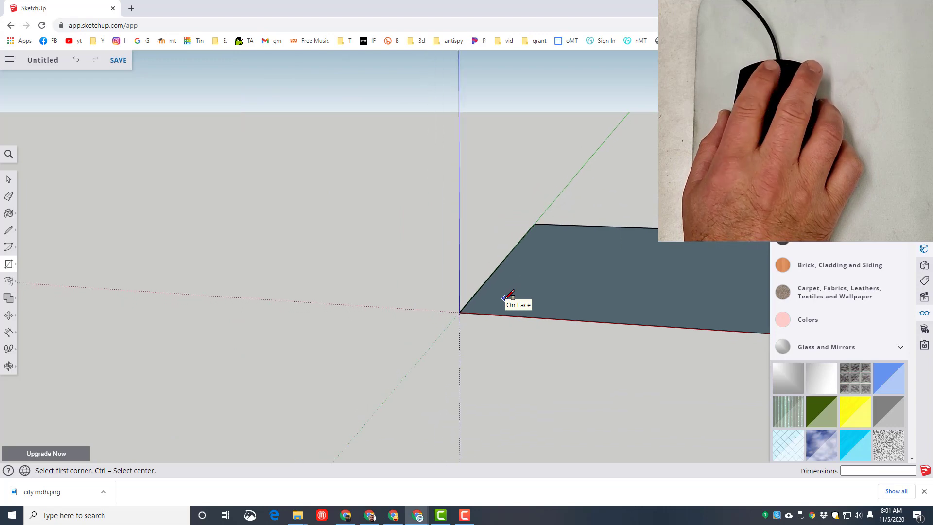
{"action": "scroll", "coordinate": [508, 291], "scroll_direction": "up", "scroll_amount": 2}
{"action": "scroll", "coordinate": [508, 290], "scroll_direction": "down", "scroll_amount": 1}
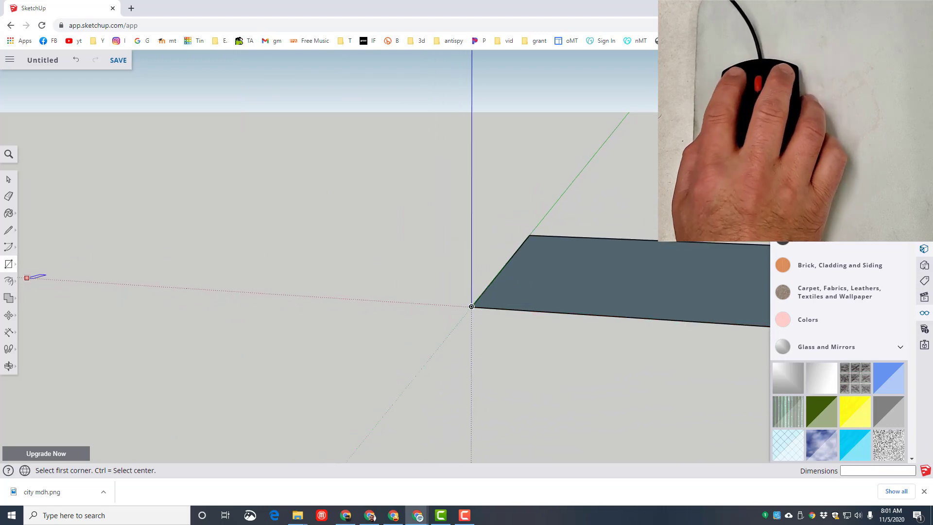
{"action": "left_click", "coordinate": [9, 367]}
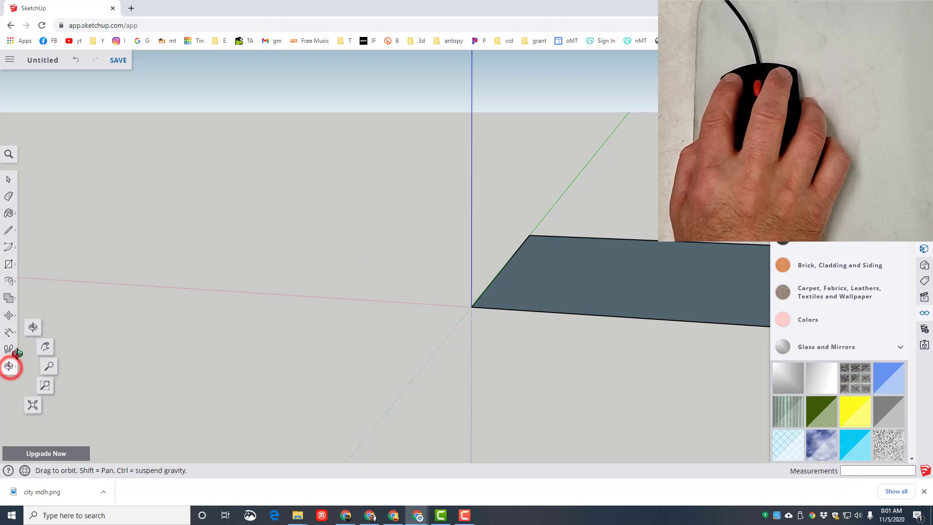
{"action": "left_click", "coordinate": [33, 327]}
{"action": "left_click_drag", "start_coordinate": [155, 293], "coordinate": [50, 344]}
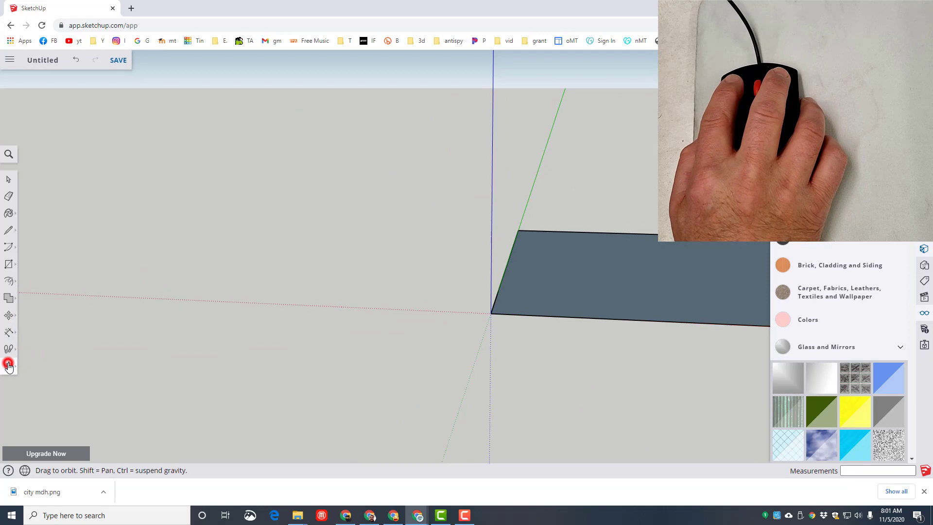
Step: Pan to centre the rectangle and orbit to look down onto it
{"action": "left_click", "coordinate": [9, 365]}
{"action": "left_click", "coordinate": [46, 346]}
{"action": "left_click_drag", "start_coordinate": [670, 349], "coordinate": [239, 350]}
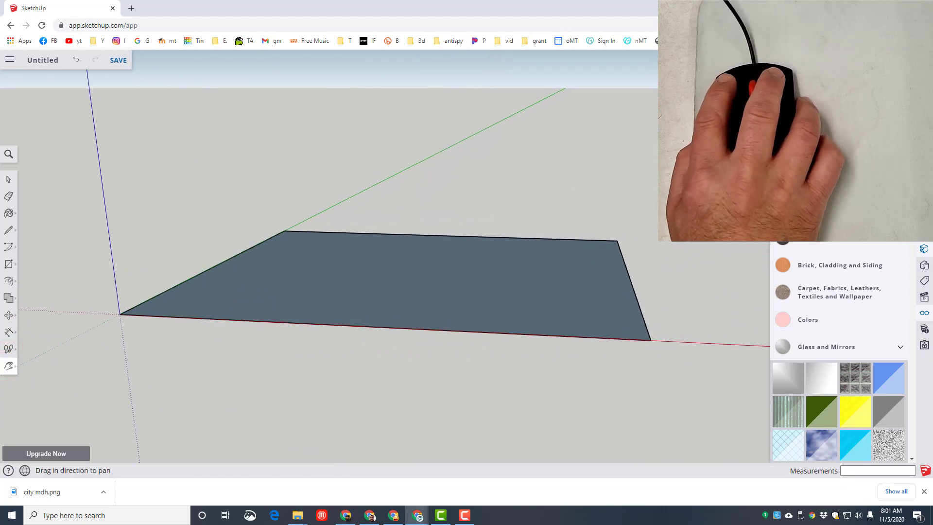
{"action": "left_click", "coordinate": [9, 368]}
{"action": "left_click", "coordinate": [34, 327]}
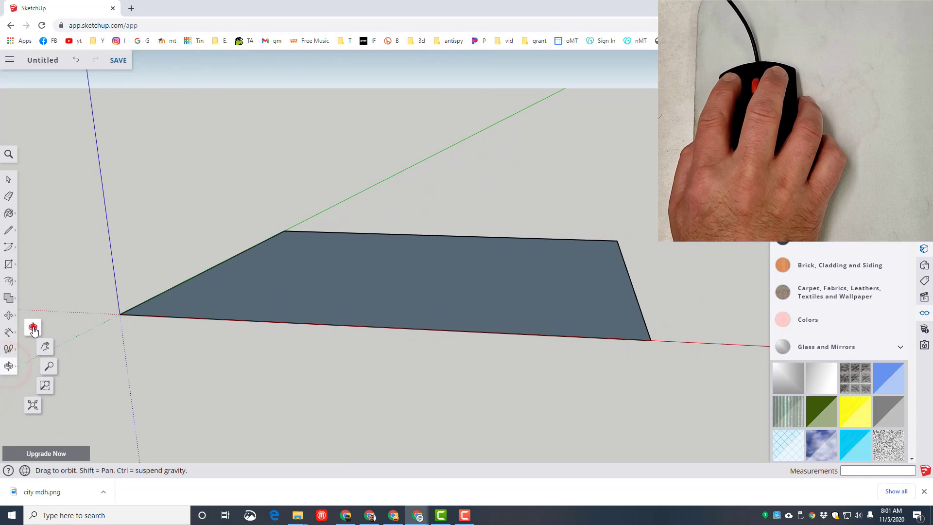
{"action": "left_click_drag", "start_coordinate": [134, 289], "coordinate": [444, 399]}
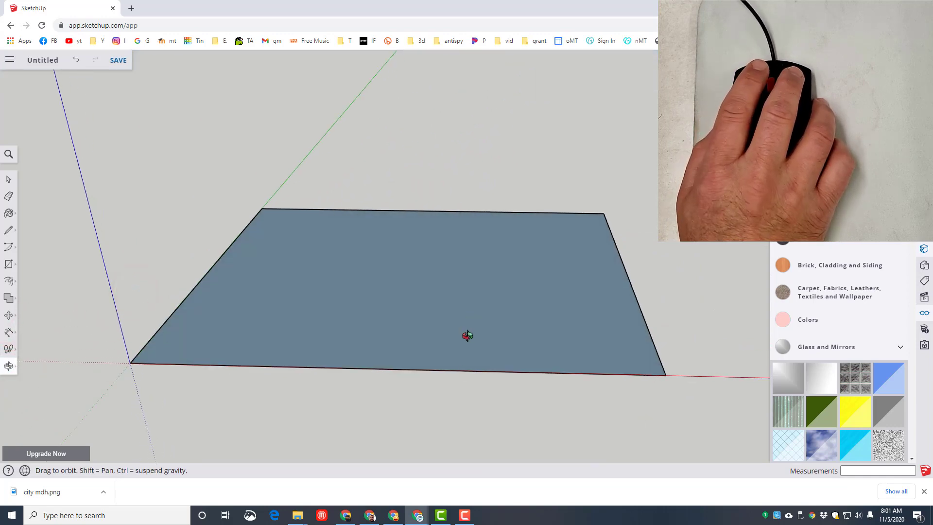
{"action": "left_click", "coordinate": [10, 180]}
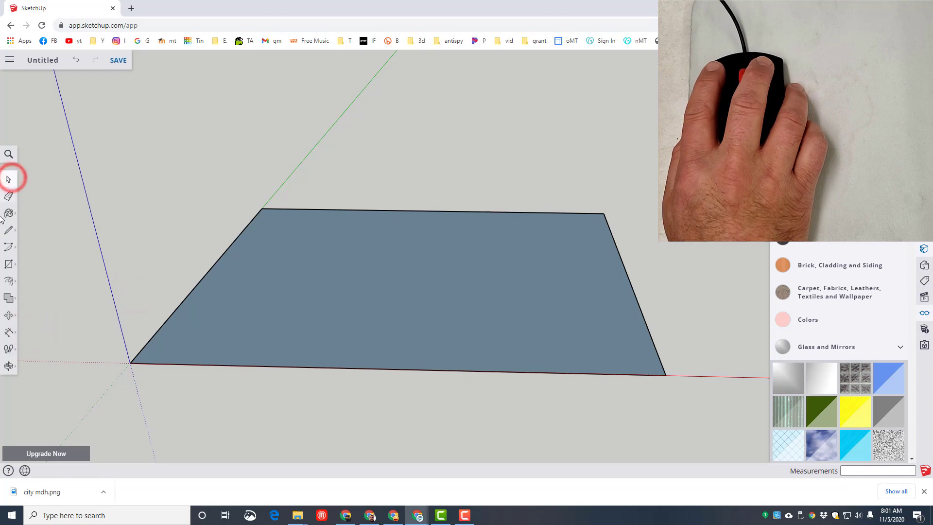
Step: Add a 100' linear dimension below the rectangle's front edge
{"action": "left_click", "coordinate": [8, 332]}
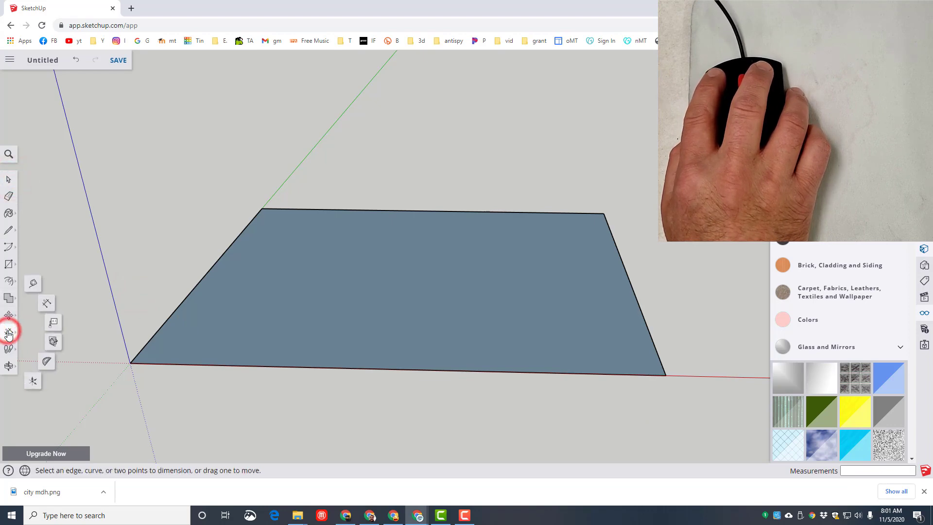
{"action": "left_click", "coordinate": [47, 306]}
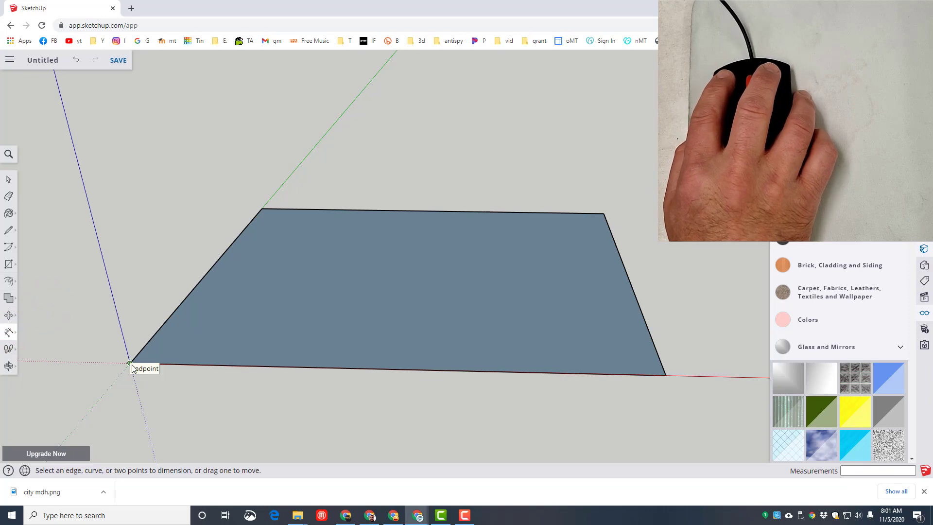
{"action": "left_click", "coordinate": [665, 376]}
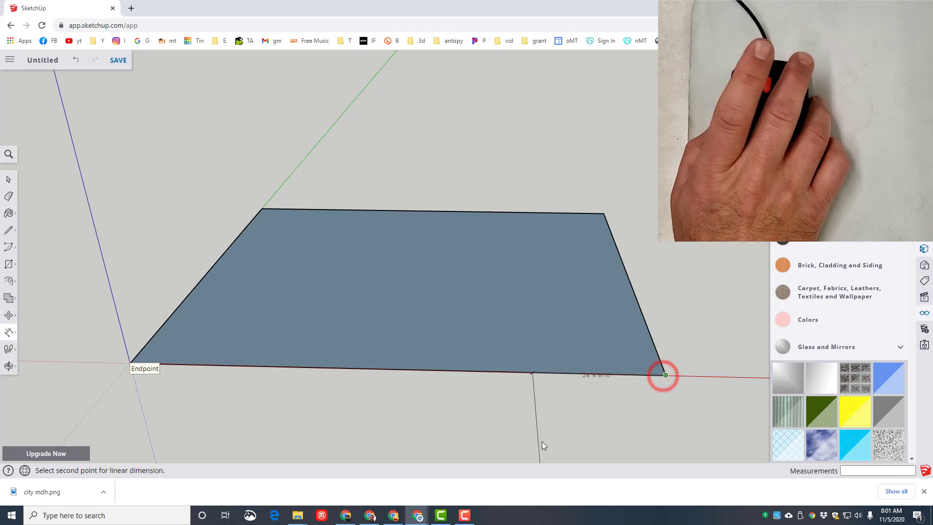
{"action": "left_click", "coordinate": [130, 363]}
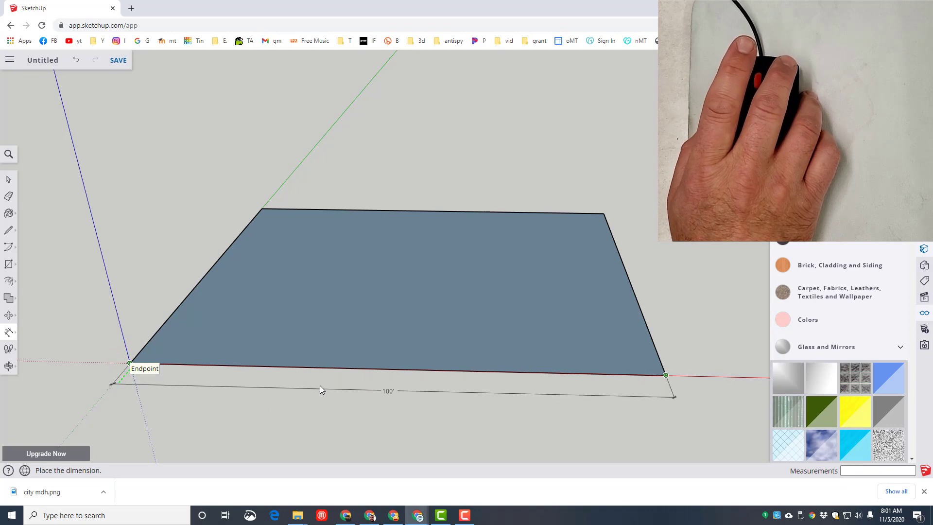
{"action": "left_click", "coordinate": [322, 387]}
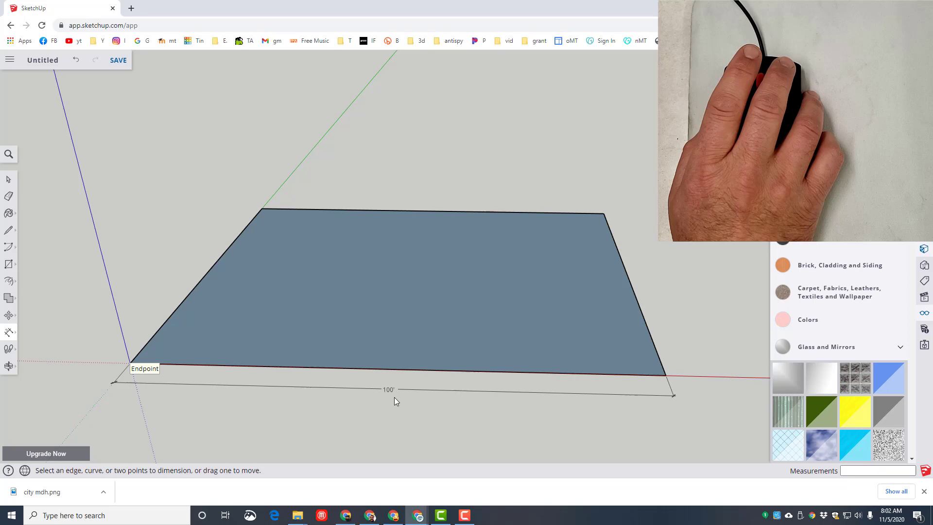
Step: Add an 80' dimension beside the rectangle's left short edge
{"action": "left_click", "coordinate": [262, 209]}
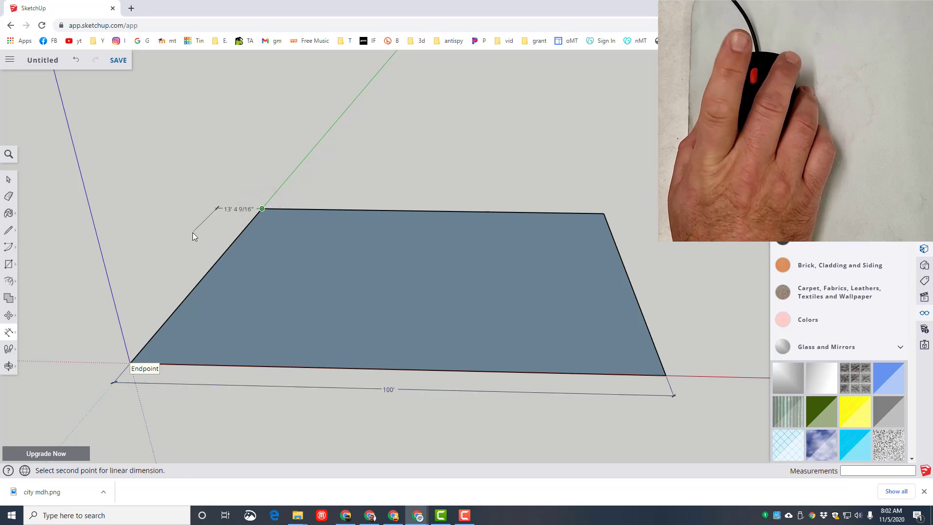
{"action": "left_click", "coordinate": [130, 363]}
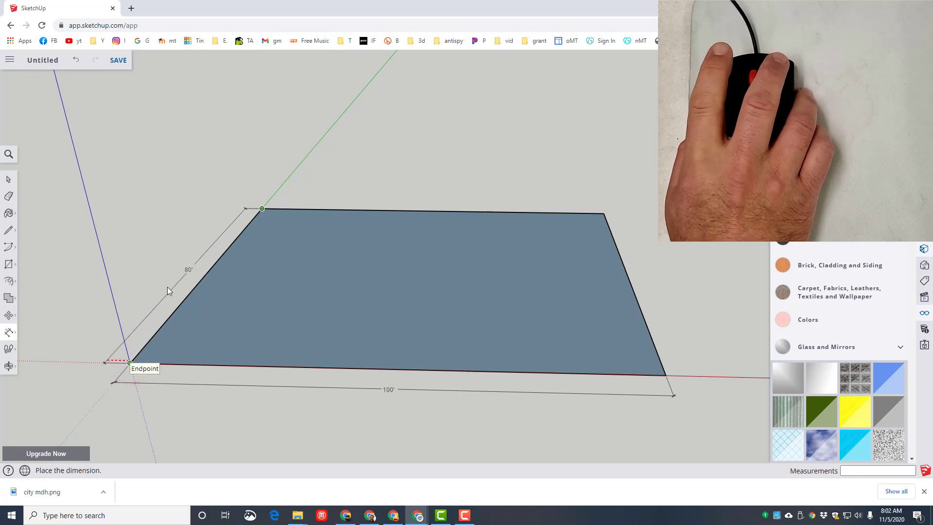
{"action": "left_click", "coordinate": [183, 277]}
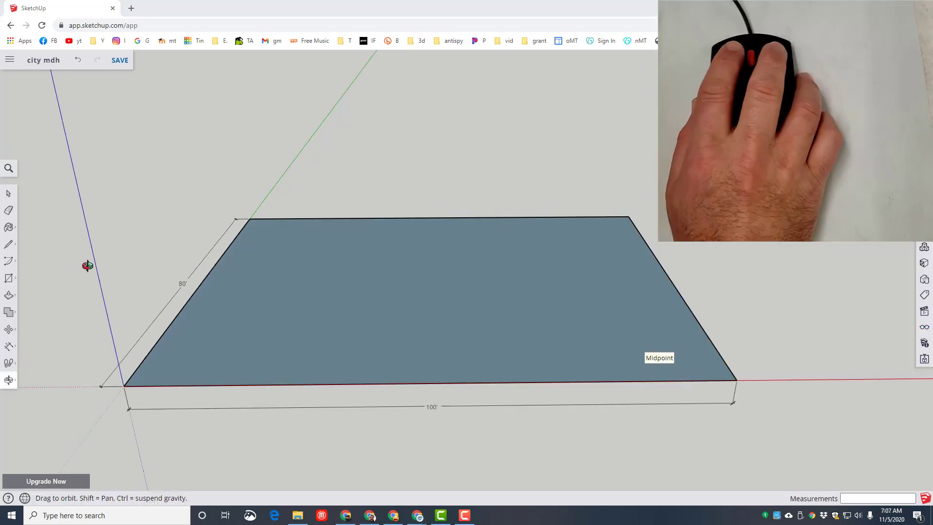
Step: Push/pull the floor face up 40' into a solid box
{"action": "left_click", "coordinate": [8, 296]}
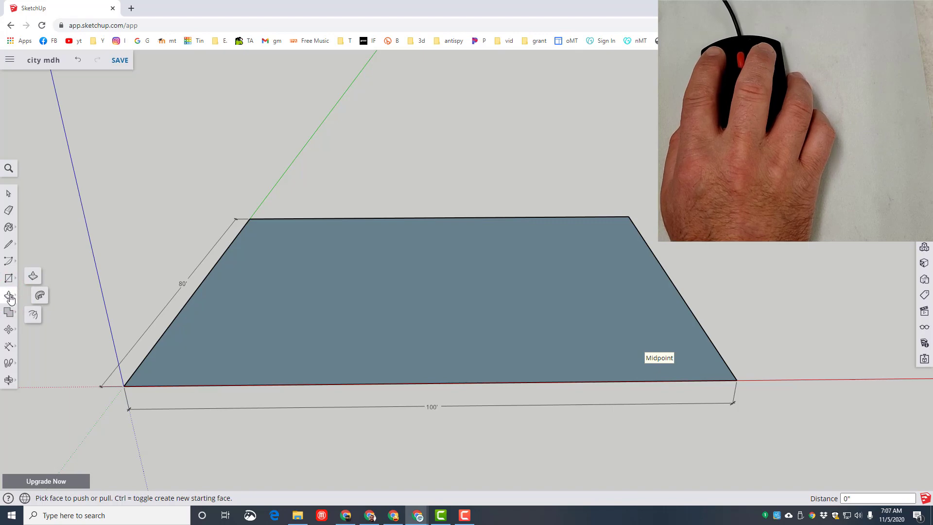
{"action": "left_click", "coordinate": [33, 275]}
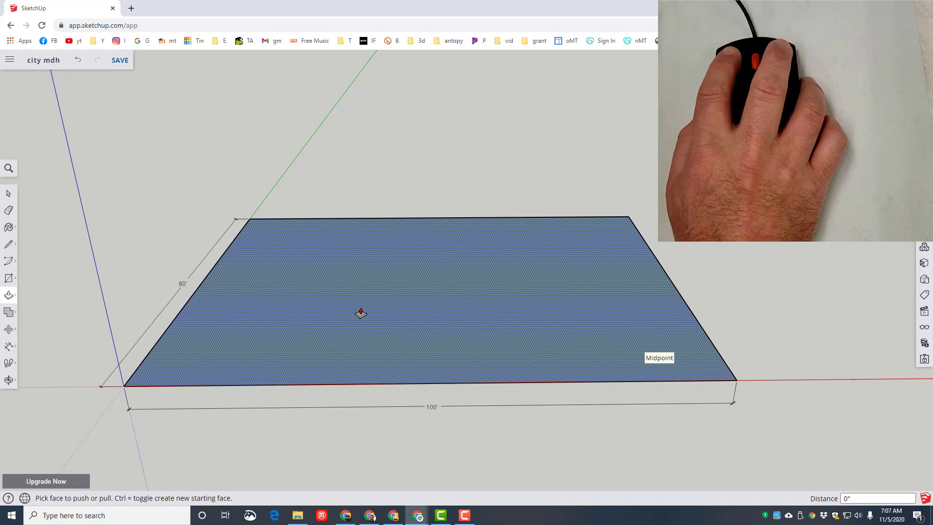
{"action": "left_click", "coordinate": [360, 314]}
{"action": "type", "text": "40'"}
{"action": "key", "text": "Return"}
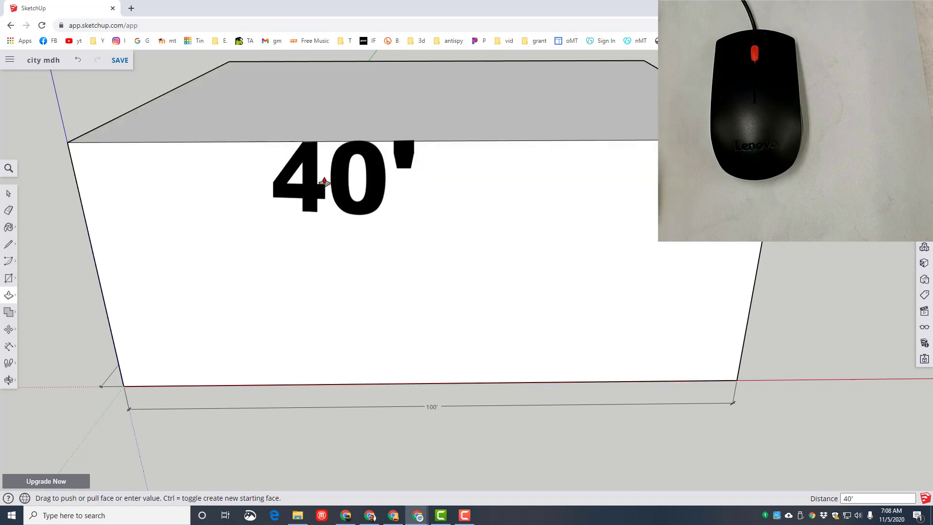
Step: Zoom to extents and orbit the view to face the box's front wall
{"action": "left_click", "coordinate": [11, 380]}
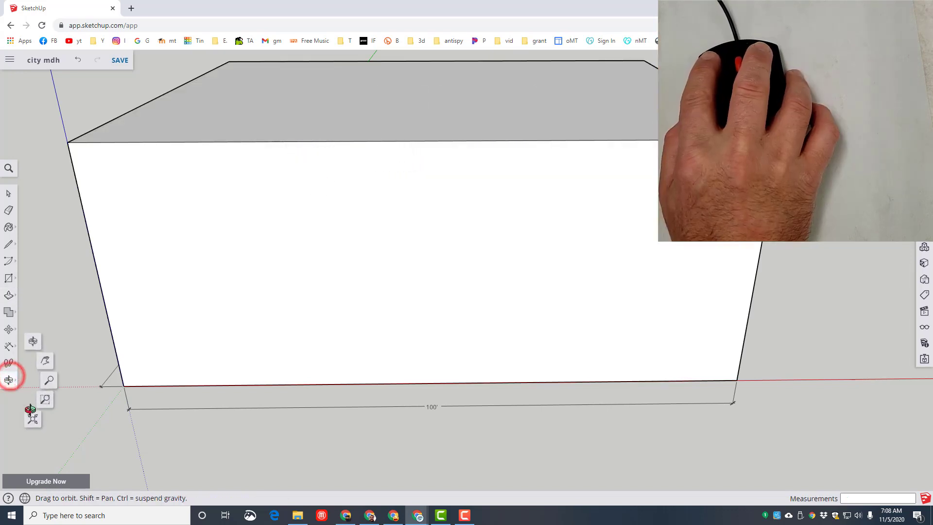
{"action": "left_click", "coordinate": [32, 421]}
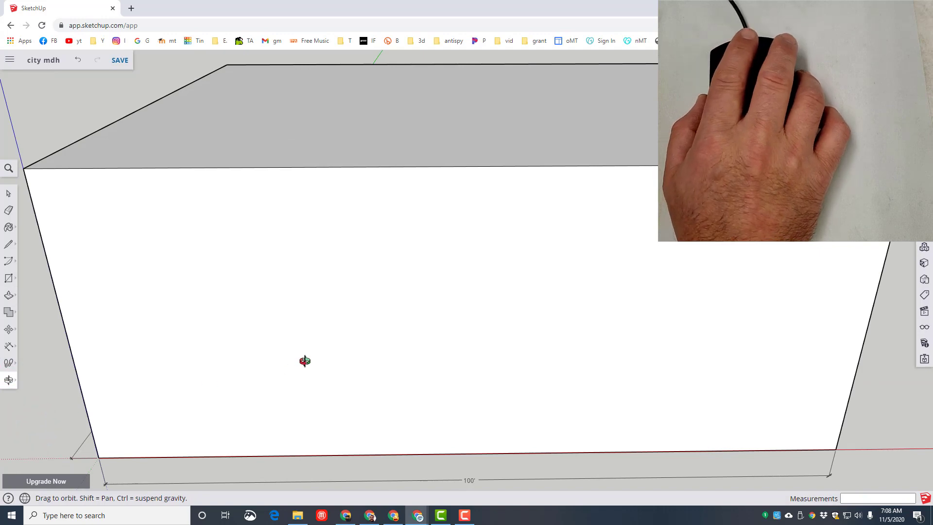
{"action": "scroll", "coordinate": [306, 357], "scroll_direction": "down", "scroll_amount": 3}
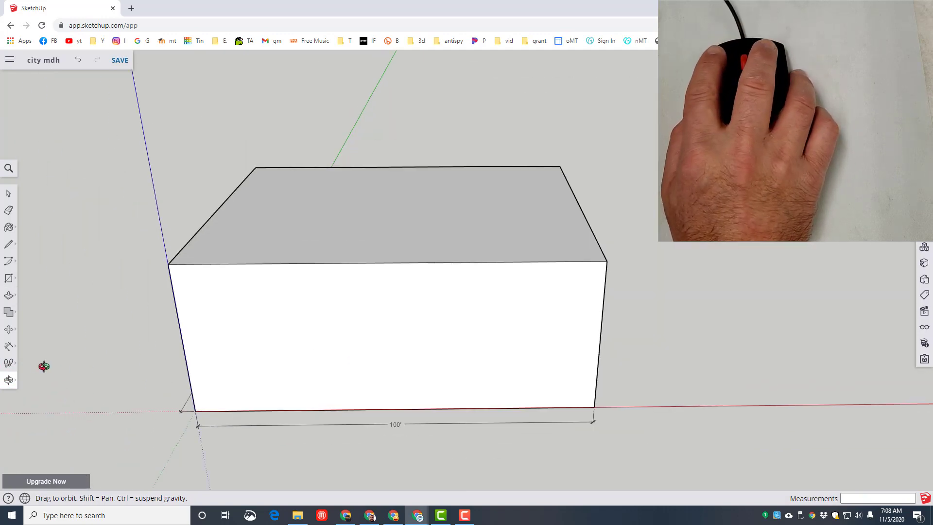
{"action": "left_click", "coordinate": [6, 382]}
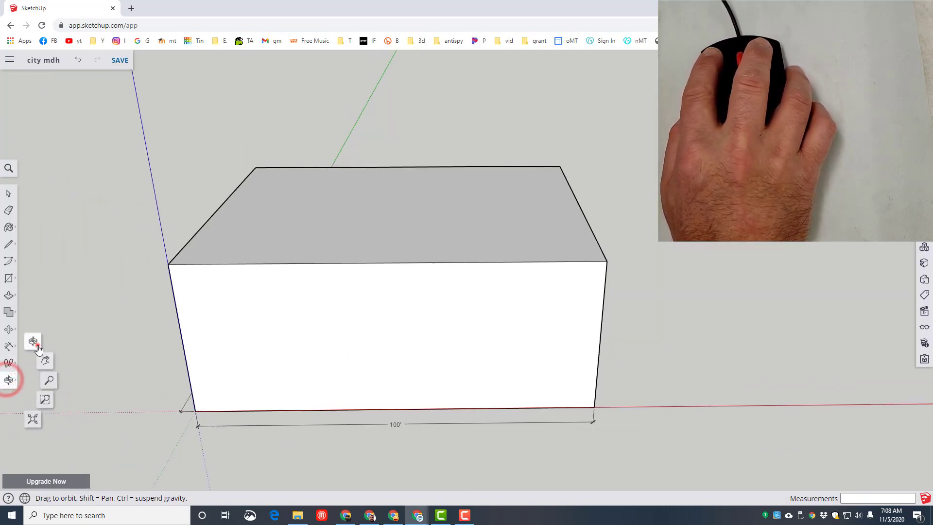
{"action": "left_click", "coordinate": [38, 345]}
{"action": "left_click_drag", "start_coordinate": [122, 381], "coordinate": [274, 394]}
{"action": "left_click_drag", "start_coordinate": [80, 397], "coordinate": [526, 361]}
{"action": "key", "text": "space"}
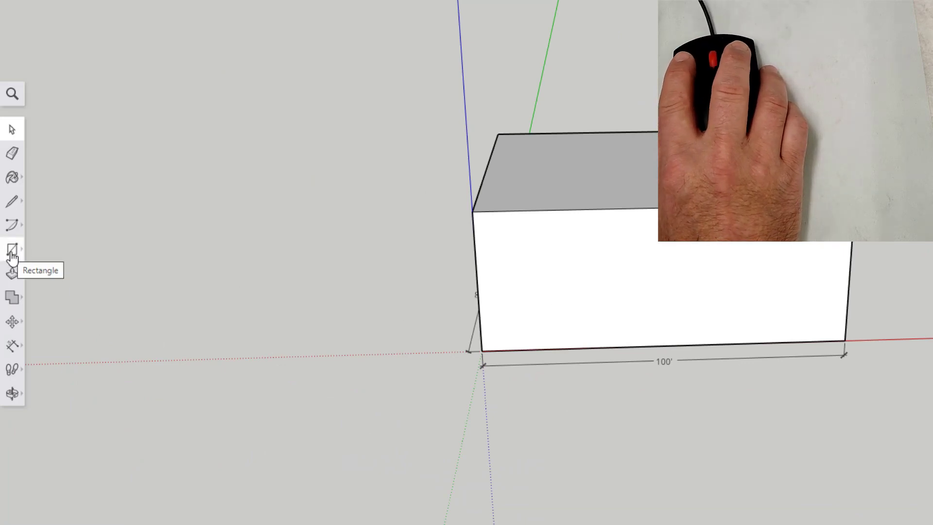
Step: Draw a door rectangle centred on the front wall's bottom-edge midpoint
{"action": "left_click_drag", "start_coordinate": [12, 256], "coordinate": [46, 203]}
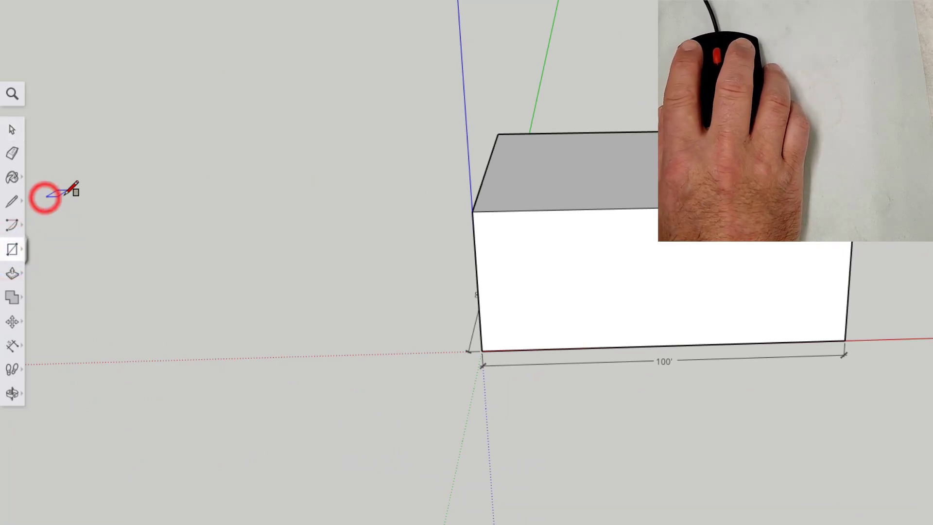
{"action": "left_click", "coordinate": [665, 345]}
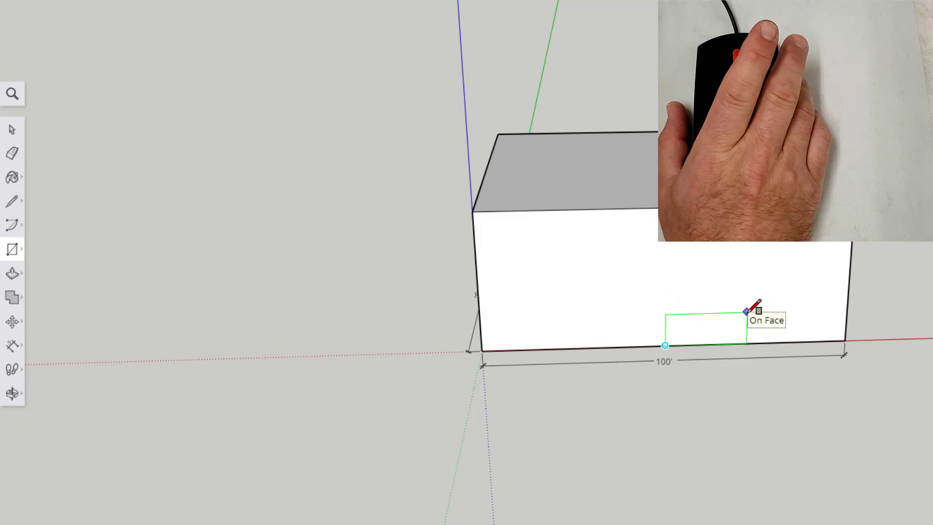
{"action": "key", "text": "ctrl"}
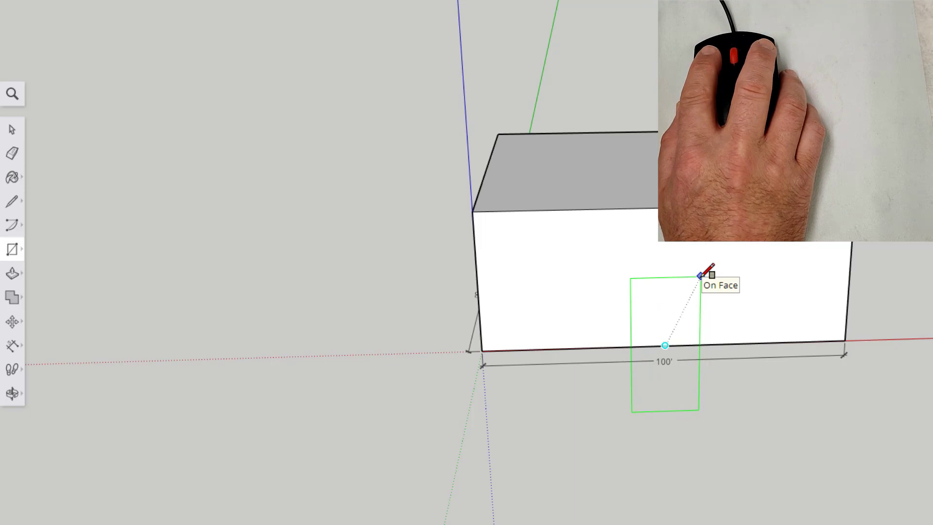
{"action": "left_click", "coordinate": [699, 276]}
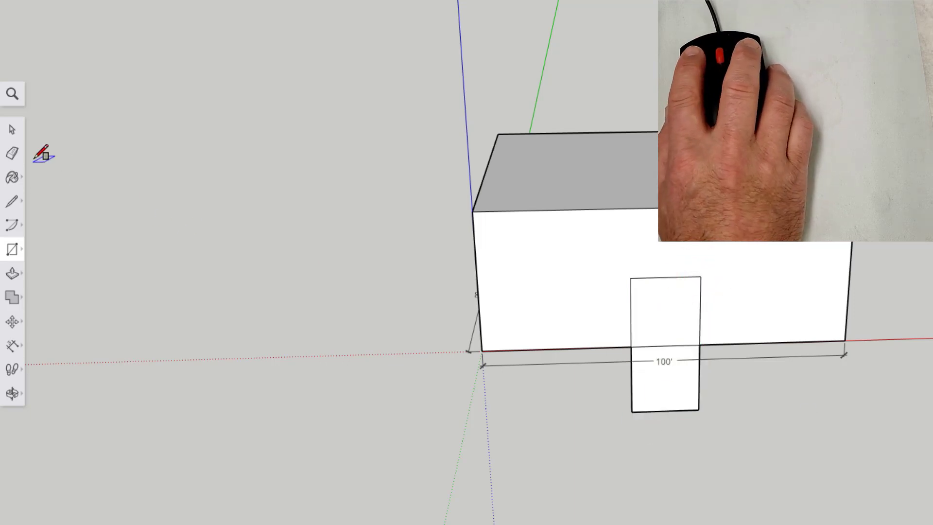
Step: Erase the door rectangle's lines that extend below the ground
{"action": "left_click", "coordinate": [13, 155]}
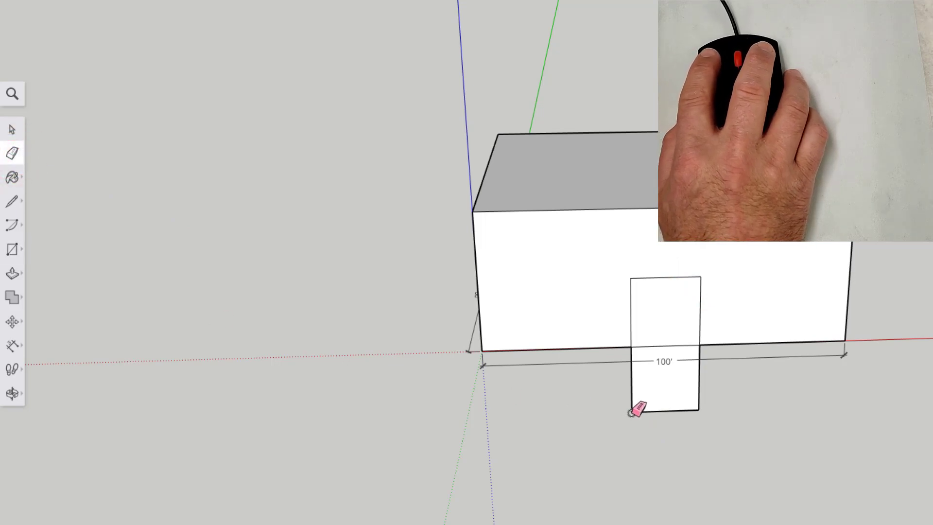
{"action": "left_click_drag", "start_coordinate": [631, 413], "coordinate": [693, 411]}
{"action": "left_click", "coordinate": [698, 406]}
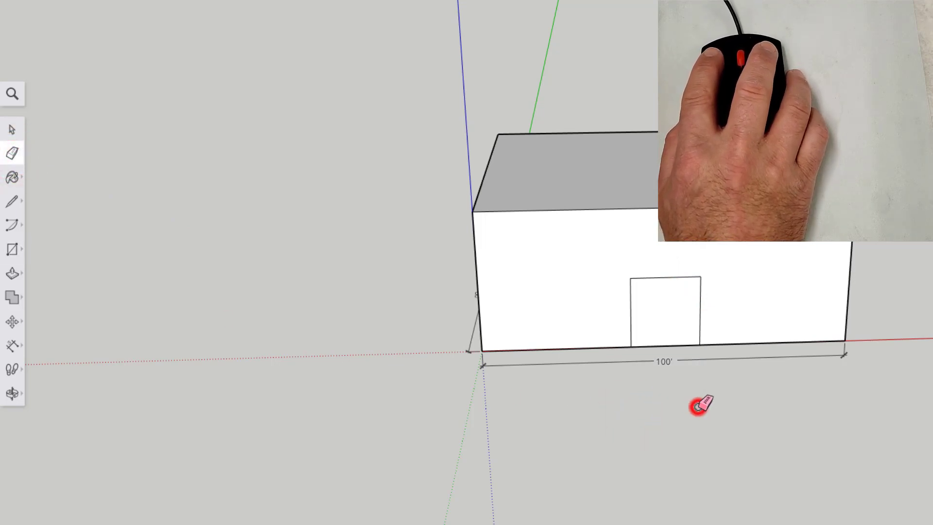
Step: Offset the door face's outline inward to form a thin border frame
{"action": "left_click", "coordinate": [13, 275]}
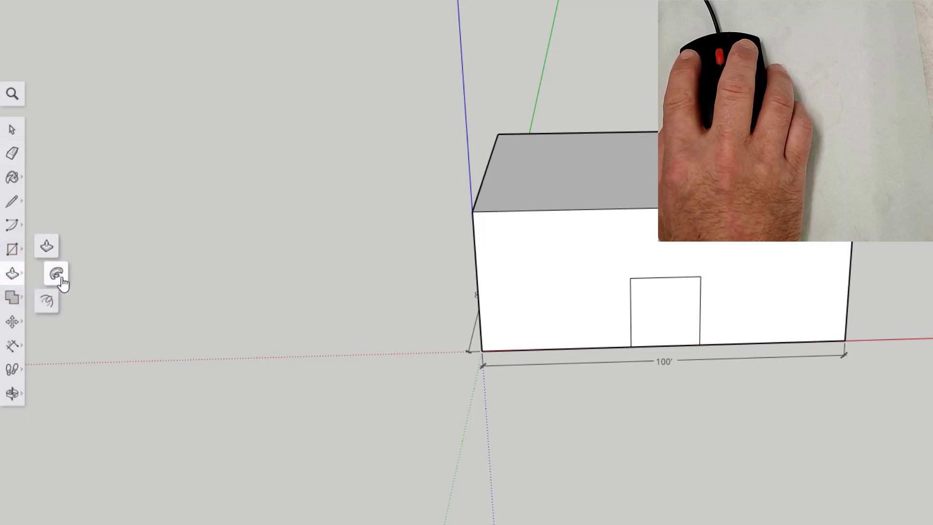
{"action": "left_click", "coordinate": [49, 302]}
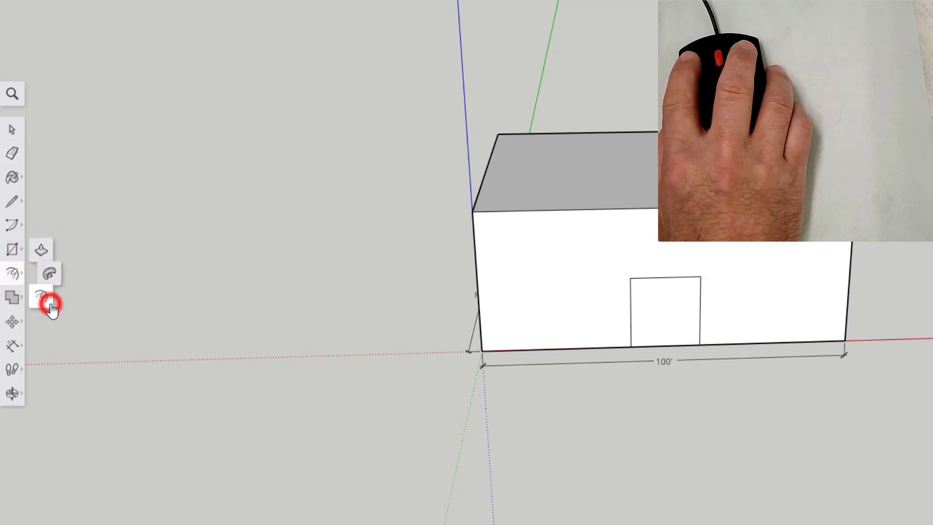
{"action": "left_click", "coordinate": [663, 316]}
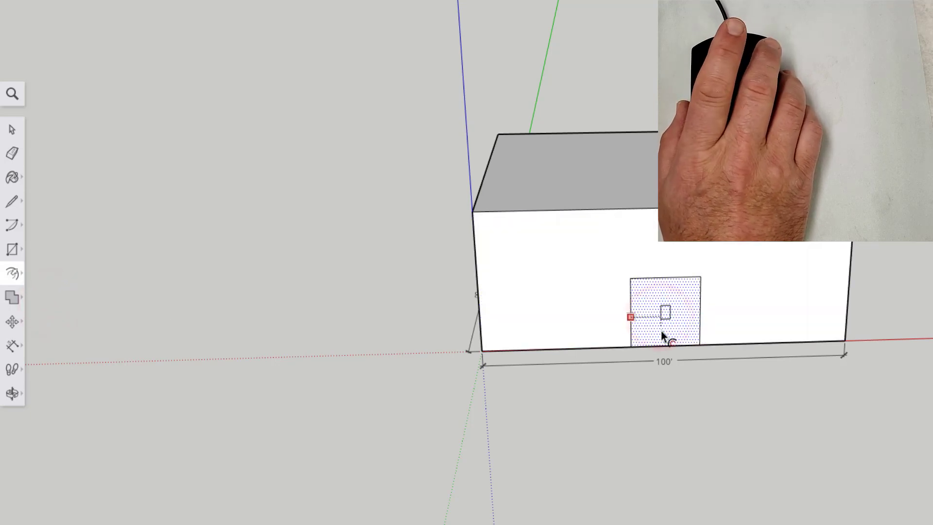
{"action": "left_click", "coordinate": [631, 385]}
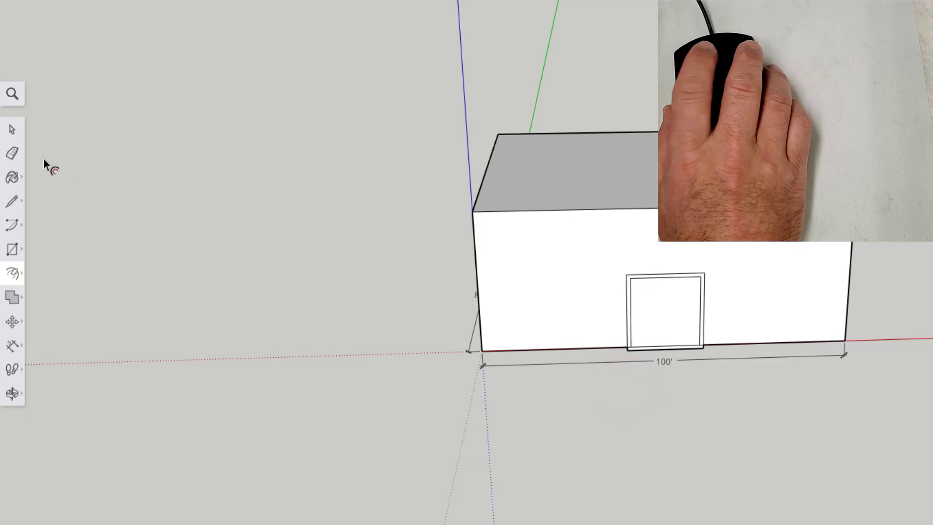
Step: Erase the door frame's bottom edge at ground level
{"action": "left_click", "coordinate": [12, 153]}
{"action": "scroll", "coordinate": [673, 362], "scroll_direction": "up", "scroll_amount": 2}
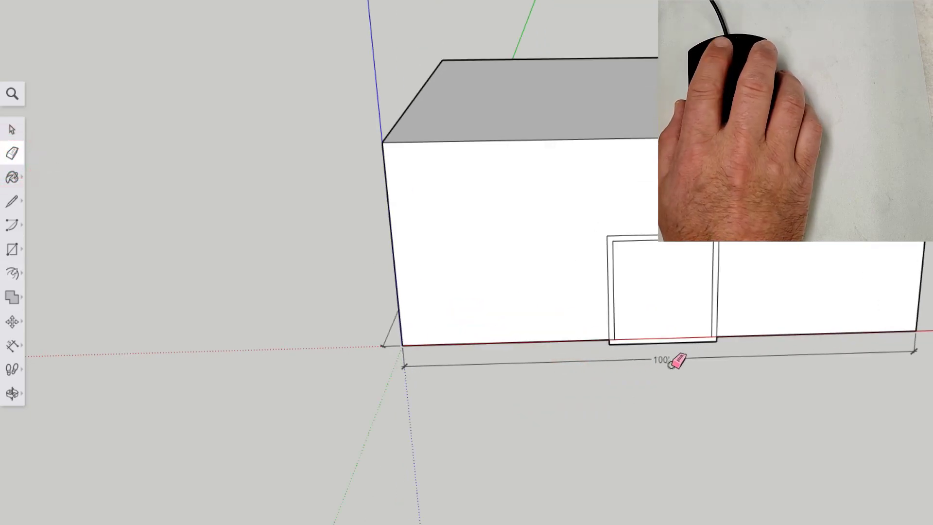
{"action": "scroll", "coordinate": [674, 362], "scroll_direction": "up", "scroll_amount": 4}
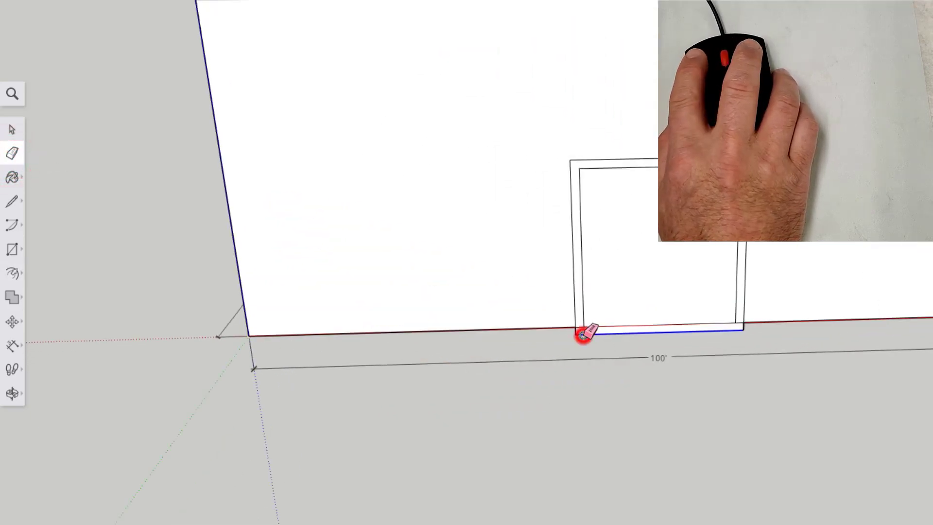
{"action": "left_click", "coordinate": [583, 334]}
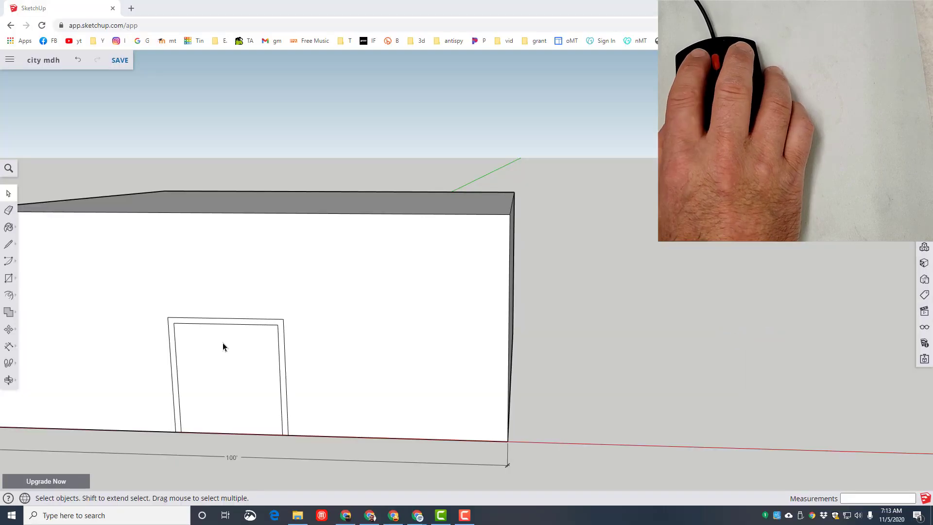
Step: Draw a narrow centred strip up the double door to split it into two leaves, then pick the Eraser
{"action": "left_click", "coordinate": [10, 278]}
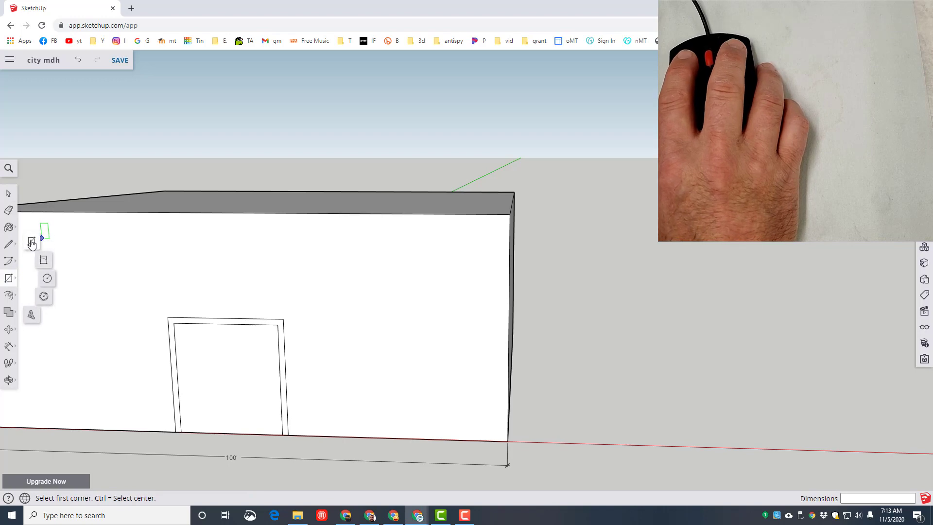
{"action": "left_click", "coordinate": [232, 433]}
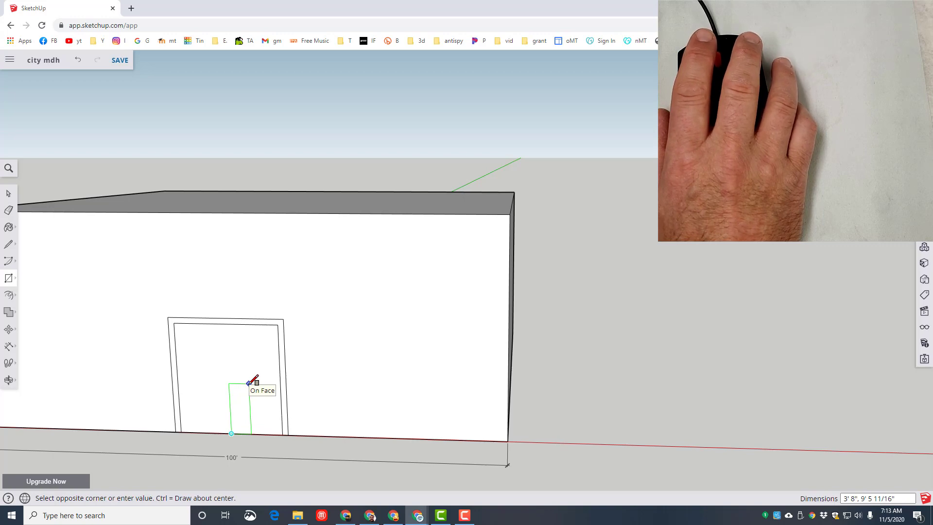
{"action": "key", "text": "ctrl"}
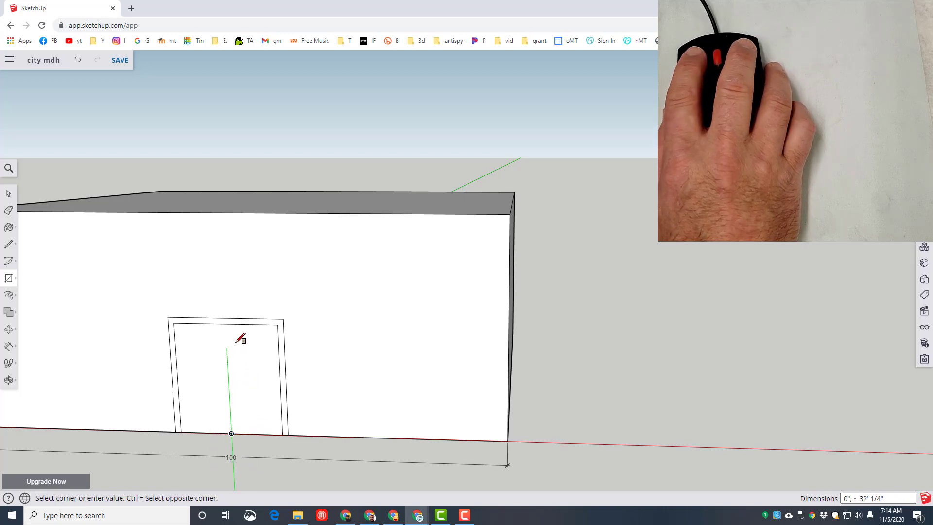
{"action": "scroll", "coordinate": [239, 329], "scroll_direction": "up", "scroll_amount": 6}
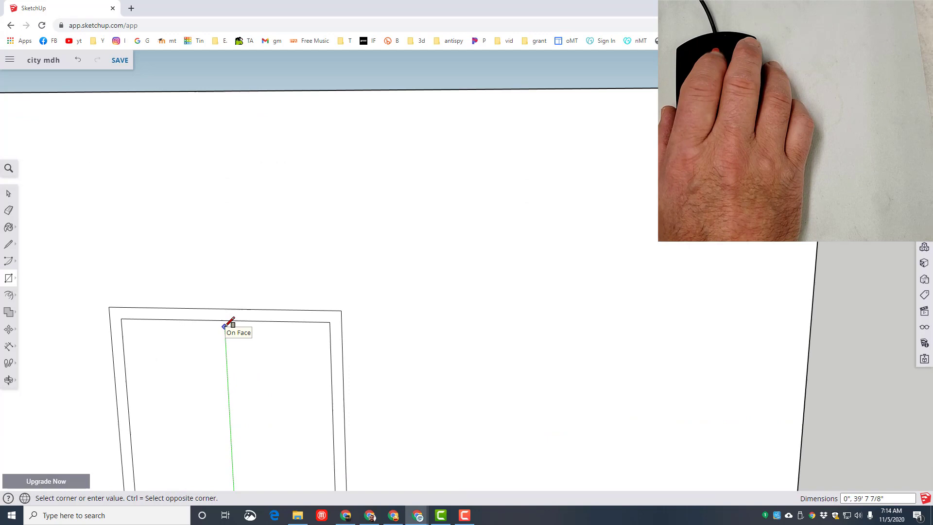
{"action": "scroll", "coordinate": [224, 326], "scroll_direction": "up", "scroll_amount": 2}
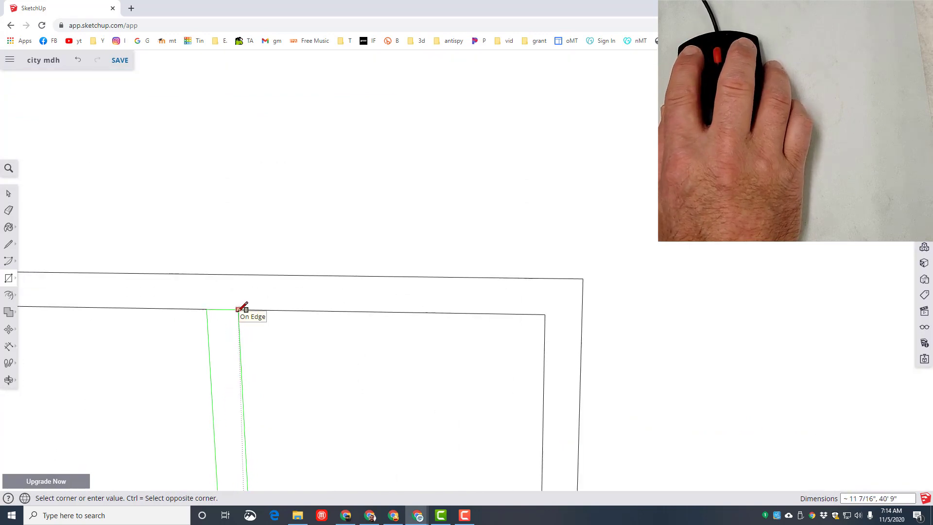
{"action": "left_click", "coordinate": [239, 308]}
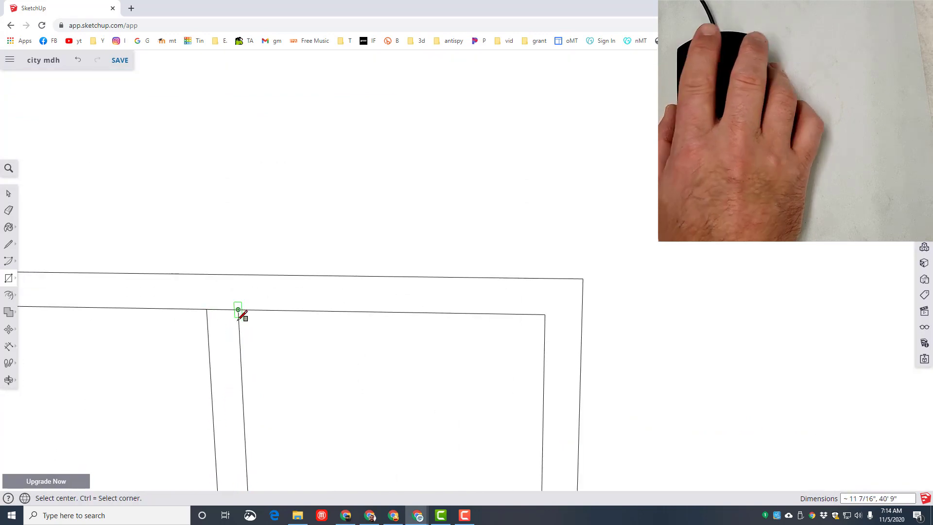
{"action": "scroll", "coordinate": [228, 340], "scroll_direction": "down", "scroll_amount": 4}
{"action": "scroll", "coordinate": [245, 397], "scroll_direction": "down", "scroll_amount": 6}
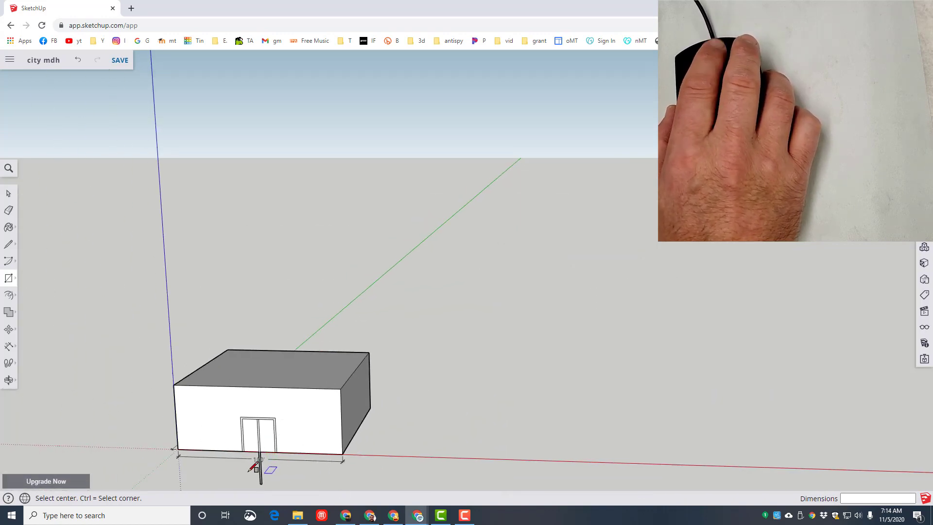
{"action": "left_click", "coordinate": [8, 211]}
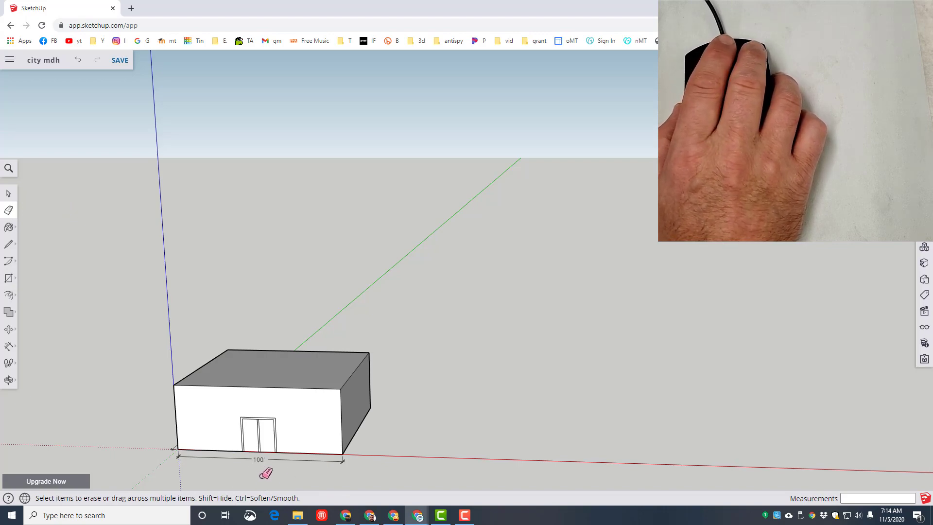
{"action": "scroll", "coordinate": [266, 474], "scroll_direction": "up", "scroll_amount": 10}
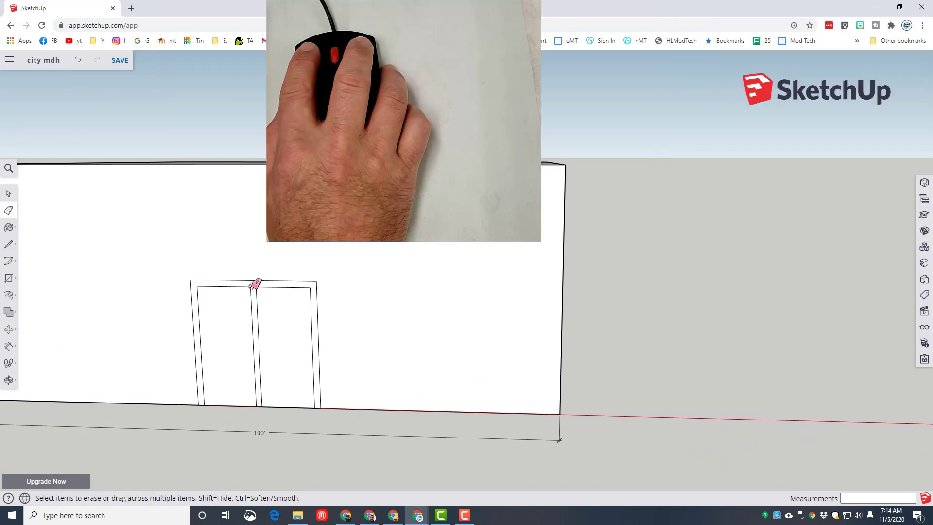
Step: Erase the top edge joining the door panels and paint the door frame dark brown Color C08
{"action": "left_click", "coordinate": [253, 287]}
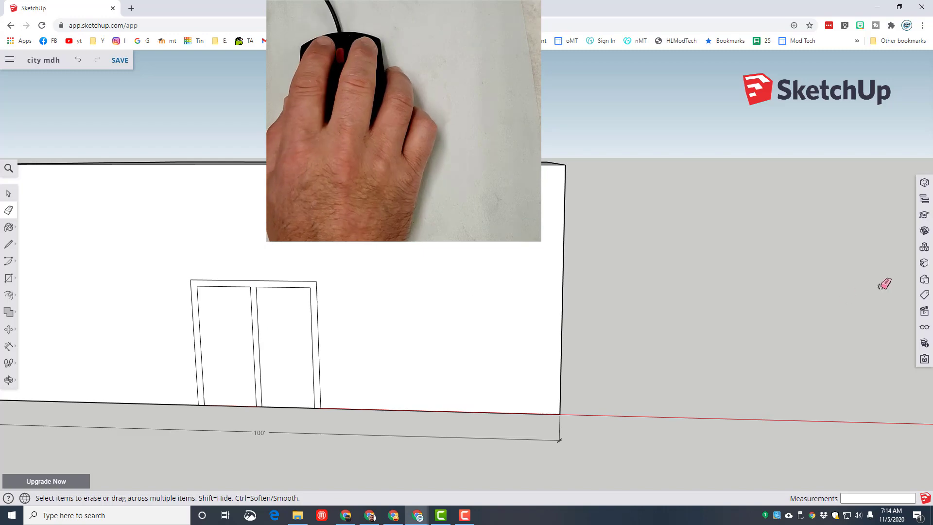
{"action": "left_click", "coordinate": [925, 264]}
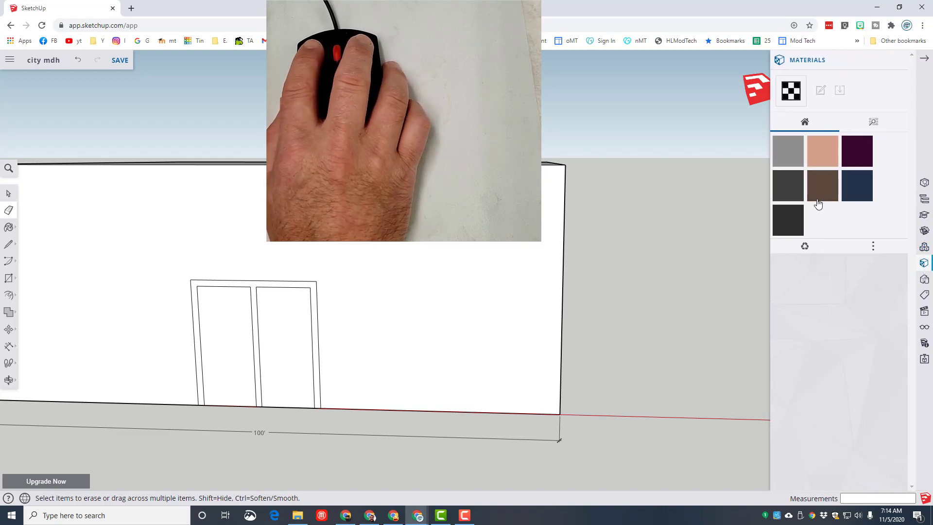
{"action": "left_click", "coordinate": [874, 123]}
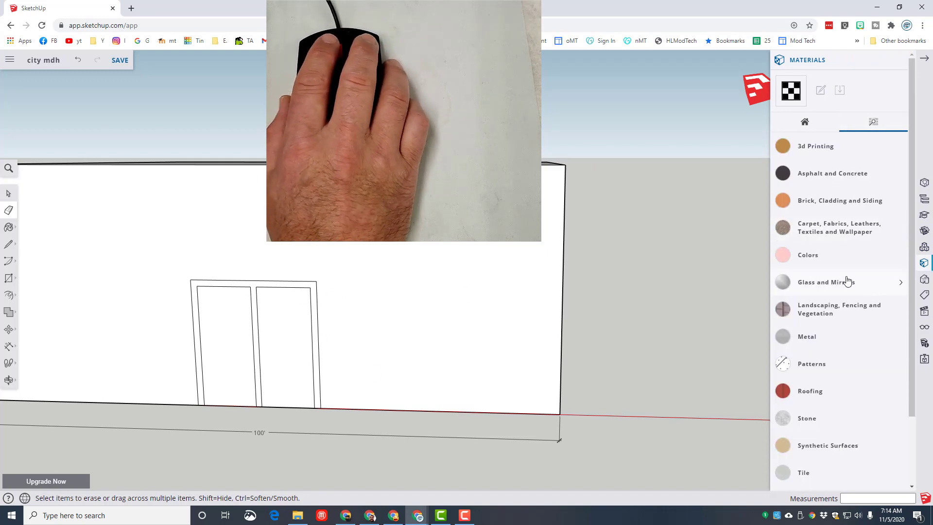
{"action": "left_click", "coordinate": [811, 261]}
{"action": "left_click", "coordinate": [894, 468]}
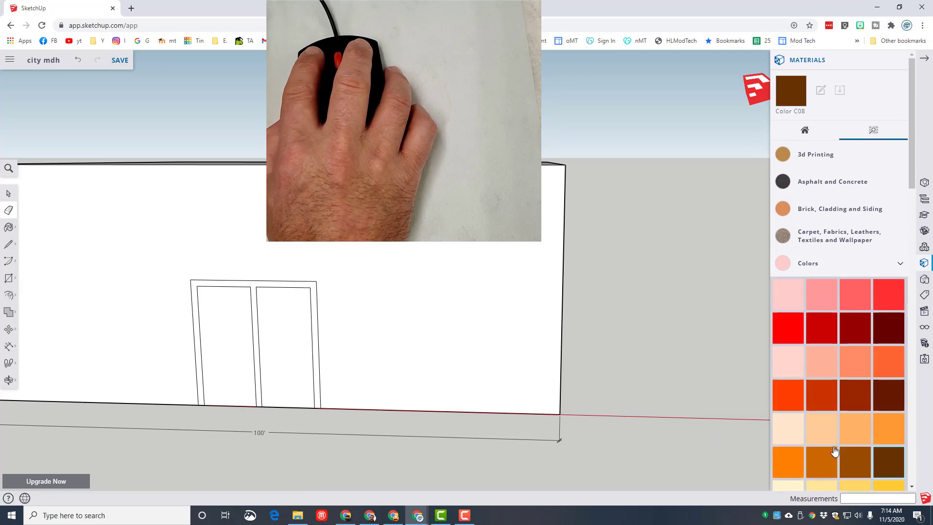
{"action": "left_click", "coordinate": [319, 354]}
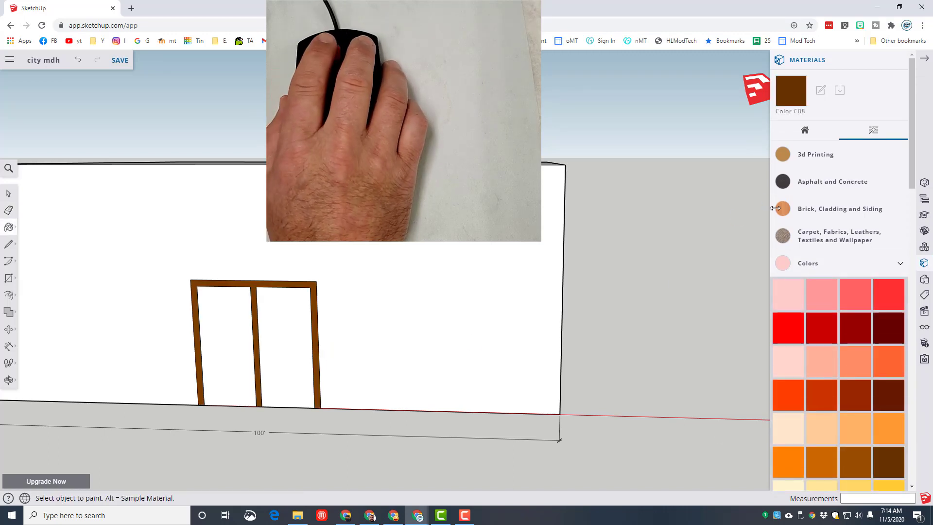
Step: Paint the front, side and remaining outer walls with Brick Antique 01, orbiting around the building
{"action": "left_click", "coordinate": [838, 212]}
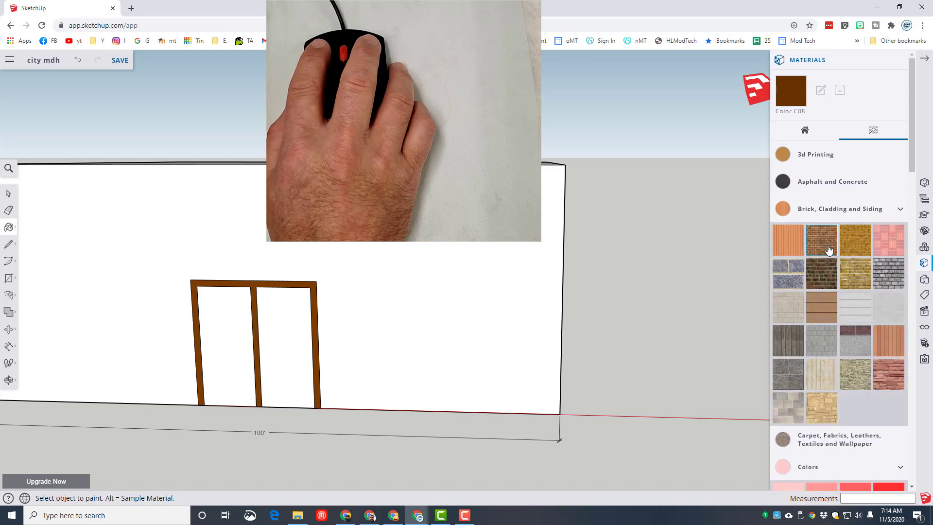
{"action": "left_click", "coordinate": [826, 245]}
{"action": "left_click", "coordinate": [456, 276]}
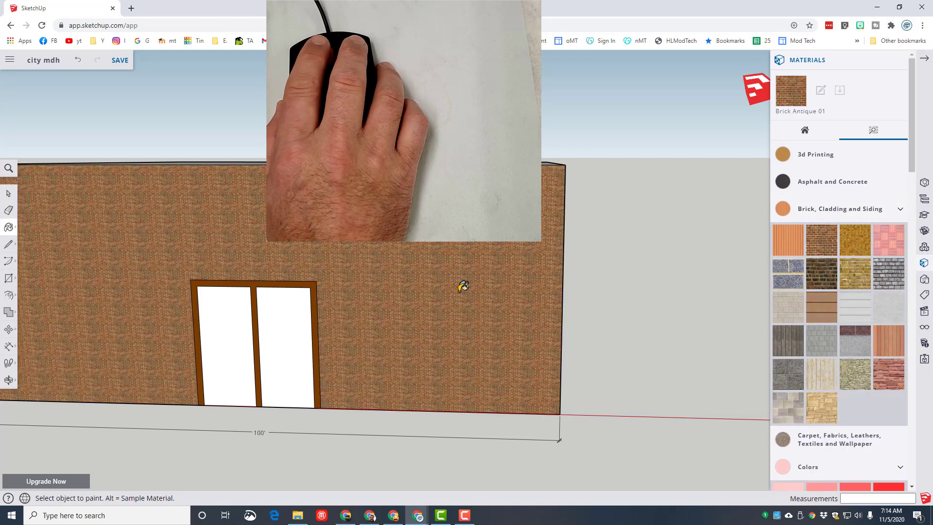
{"action": "scroll", "coordinate": [479, 289], "scroll_direction": "down", "scroll_amount": 5}
{"action": "mouse_move", "coordinate": [585, 315]}
{"action": "middle_mouse_down"}
{"action": "mouse_move", "coordinate": [376, 326]}
{"action": "mouse_move", "coordinate": [545, 287]}
{"action": "middle_mouse_up"}
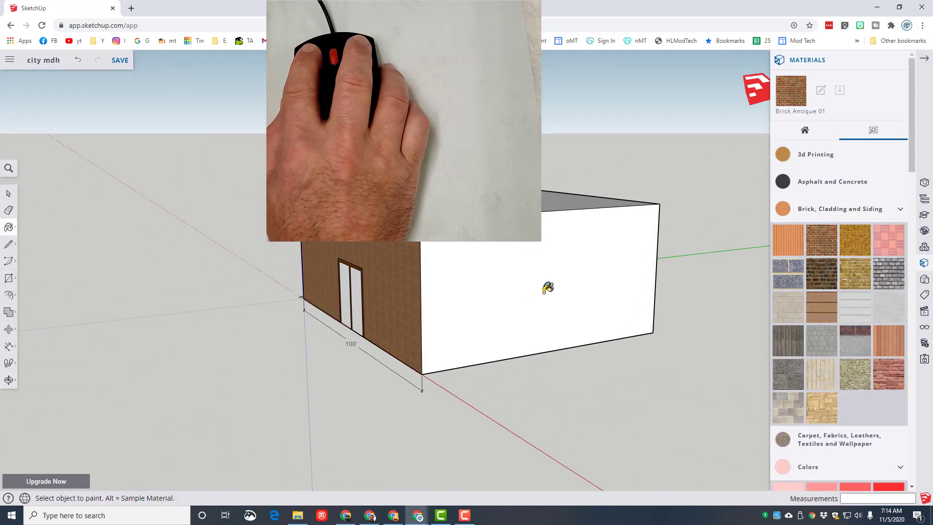
{"action": "left_click", "coordinate": [548, 289]}
{"action": "mouse_move", "coordinate": [606, 304]}
{"action": "middle_mouse_down"}
{"action": "mouse_move", "coordinate": [214, 313]}
{"action": "mouse_move", "coordinate": [535, 279]}
{"action": "mouse_move", "coordinate": [280, 276]}
{"action": "middle_mouse_up"}
{"action": "left_click", "coordinate": [535, 279]}
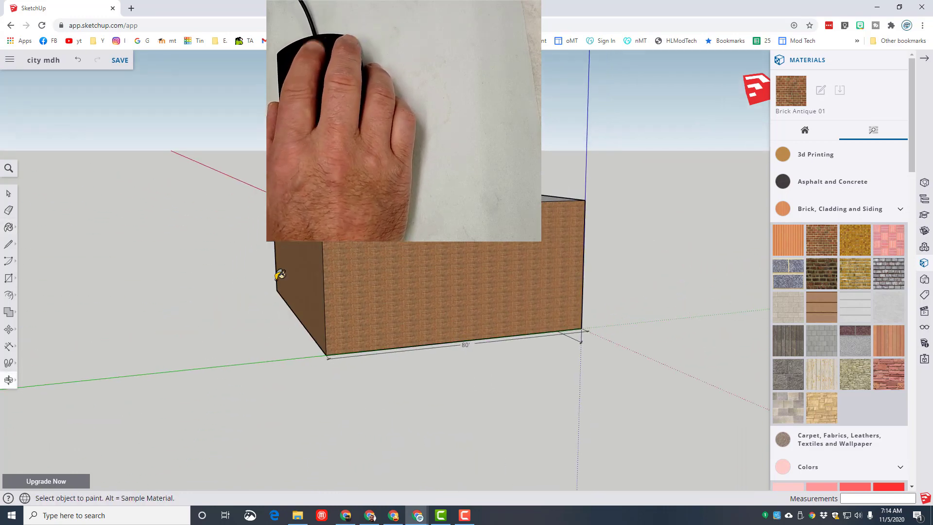
{"action": "middle_click_drag", "start_coordinate": [593, 297], "coordinate": [358, 281]}
{"action": "scroll", "coordinate": [545, 285], "scroll_direction": "up", "scroll_amount": 5}
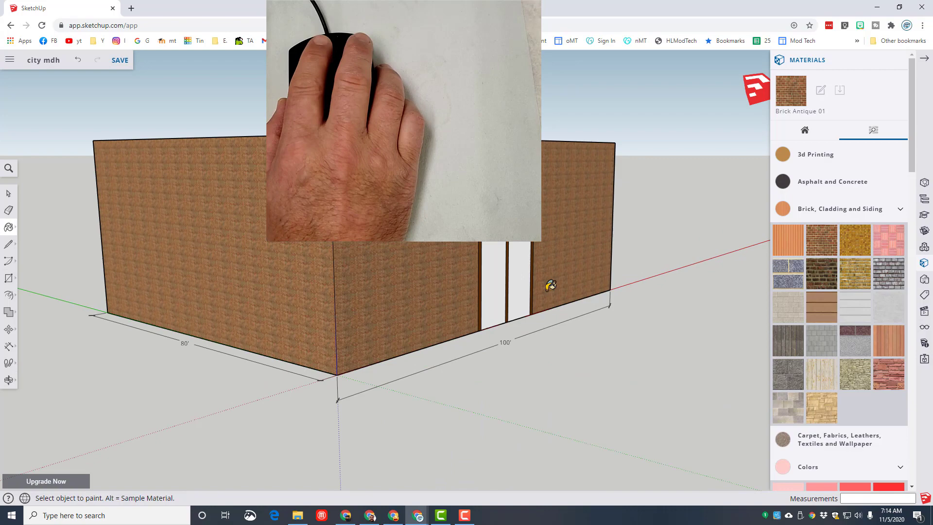
{"action": "middle_click_drag", "start_coordinate": [562, 294], "coordinate": [438, 304]}
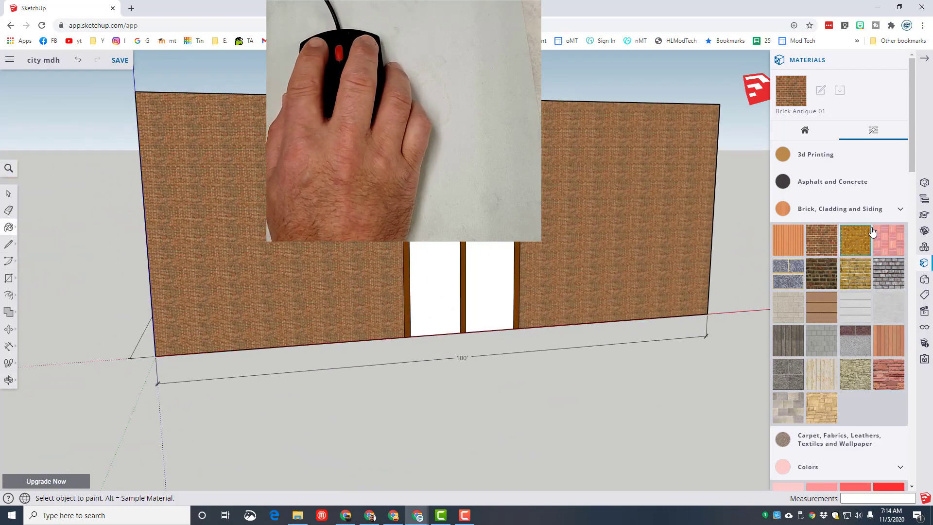
Step: Paint the left and right door panels with Translucent Glass Blue from Glass and Mirrors
{"action": "left_click", "coordinate": [900, 212]}
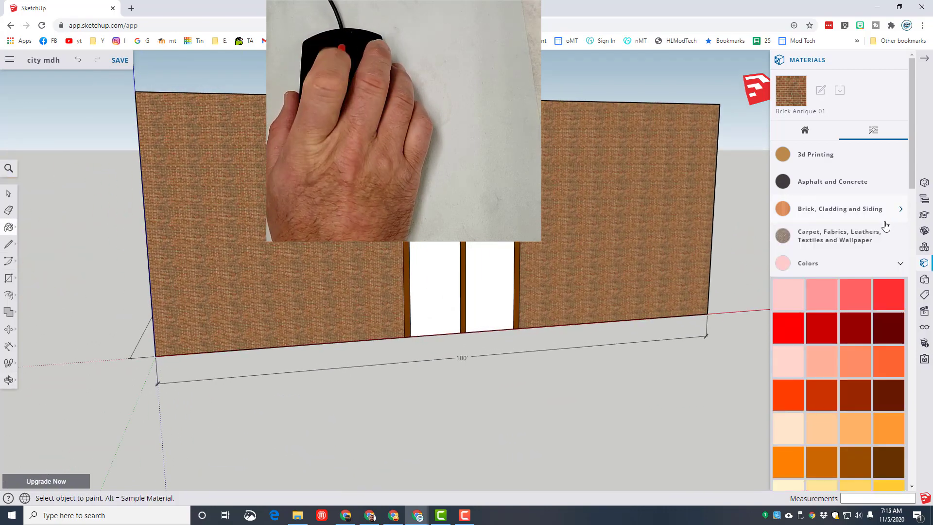
{"action": "scroll", "coordinate": [882, 263], "scroll_direction": "down", "scroll_amount": 6}
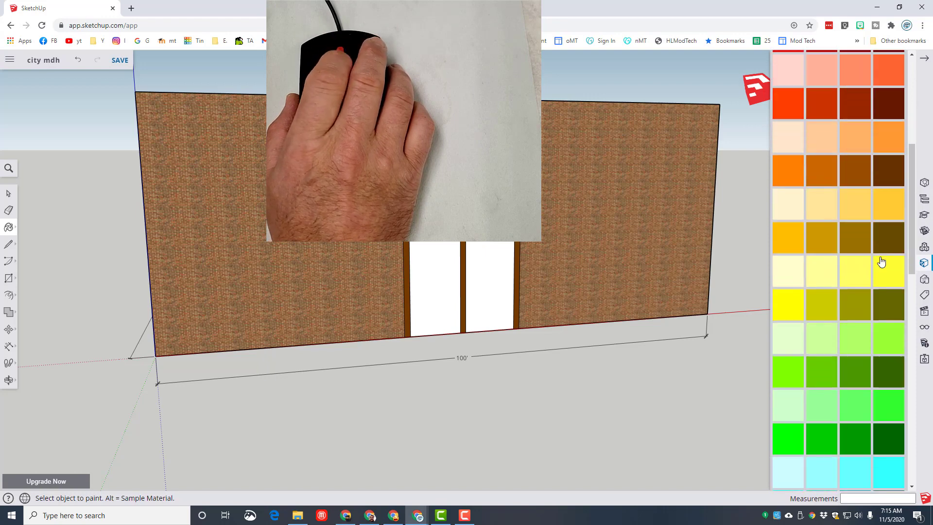
{"action": "scroll", "coordinate": [887, 253], "scroll_direction": "up", "scroll_amount": 5}
{"action": "left_click", "coordinate": [900, 215]}
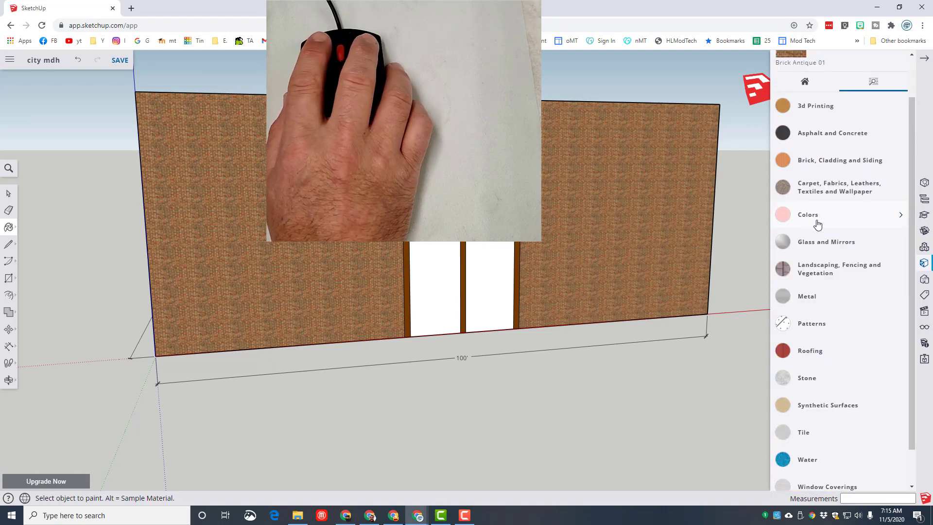
{"action": "left_click", "coordinate": [822, 243]}
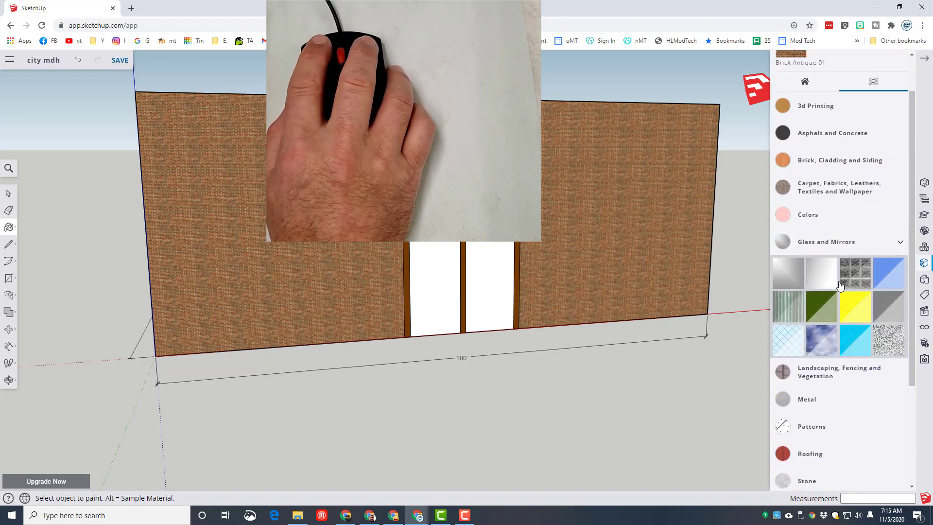
{"action": "left_click", "coordinate": [895, 278]}
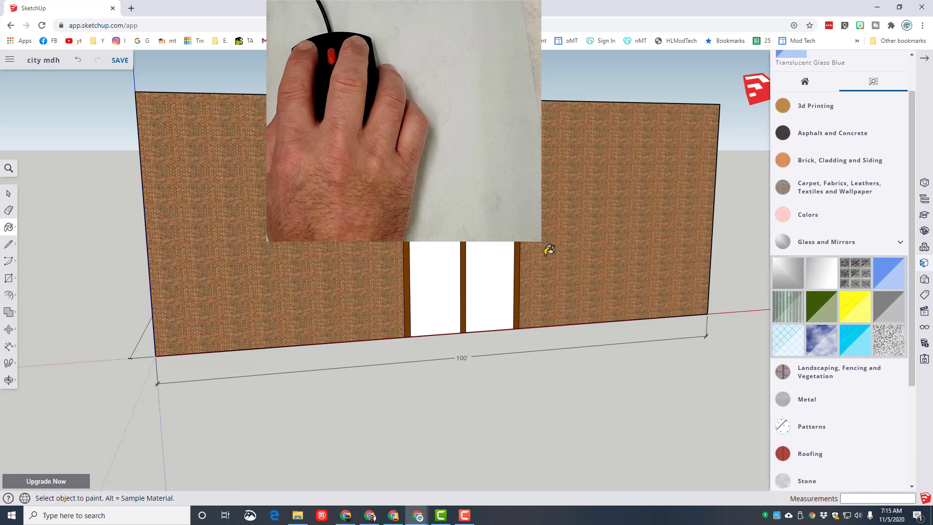
{"action": "left_click", "coordinate": [499, 256]}
{"action": "left_click", "coordinate": [438, 256]}
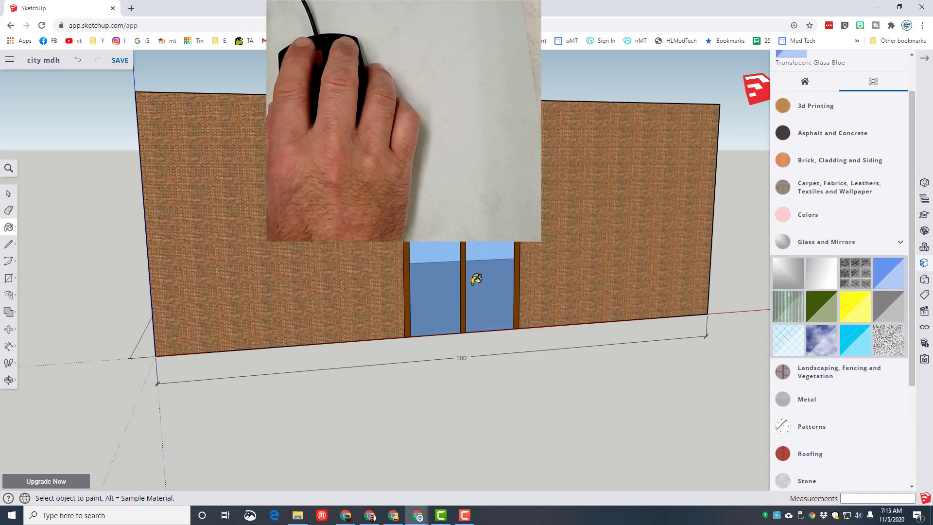
{"action": "mouse_move", "coordinate": [590, 308]}
{"action": "middle_mouse_down"}
{"action": "mouse_move", "coordinate": [331, 273]}
{"action": "mouse_move", "coordinate": [416, 273]}
{"action": "mouse_move", "coordinate": [559, 308]}
{"action": "mouse_move", "coordinate": [269, 149]}
{"action": "middle_mouse_up"}
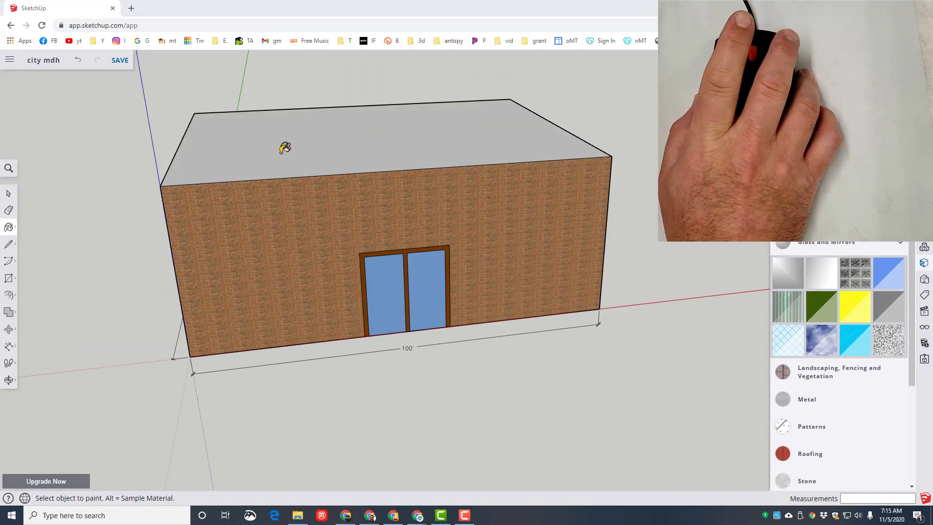
Step: Offset the roof face's edges inward to form a border around the roof
{"action": "left_click", "coordinate": [8, 297]}
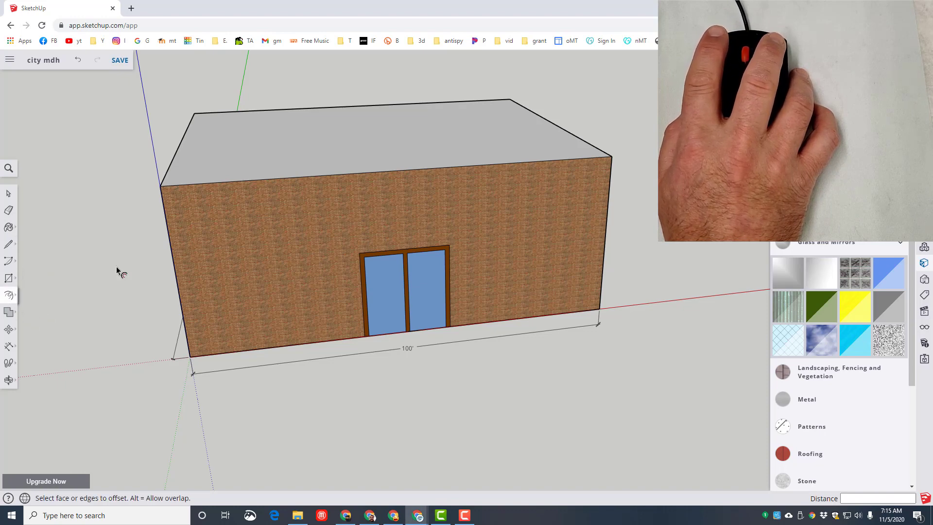
{"action": "left_click", "coordinate": [272, 141]}
{"action": "left_click", "coordinate": [281, 146]}
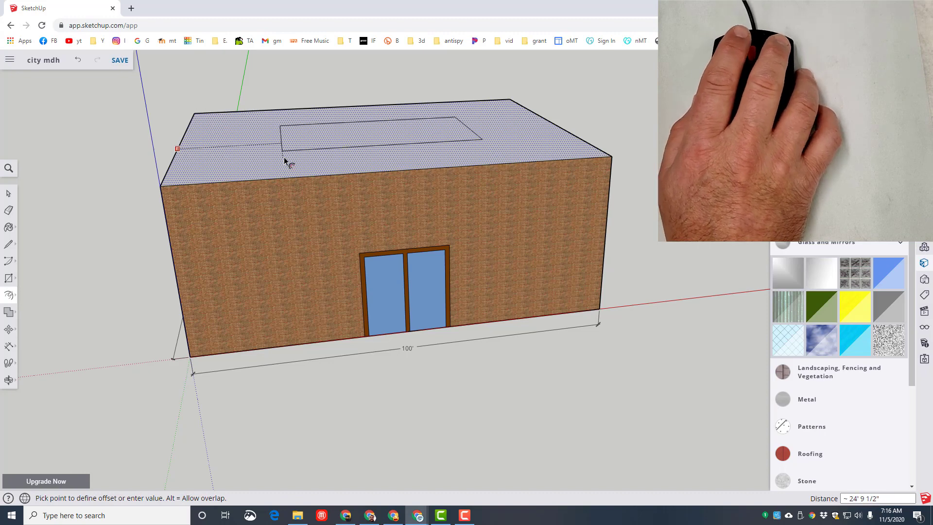
{"action": "left_click", "coordinate": [189, 169]}
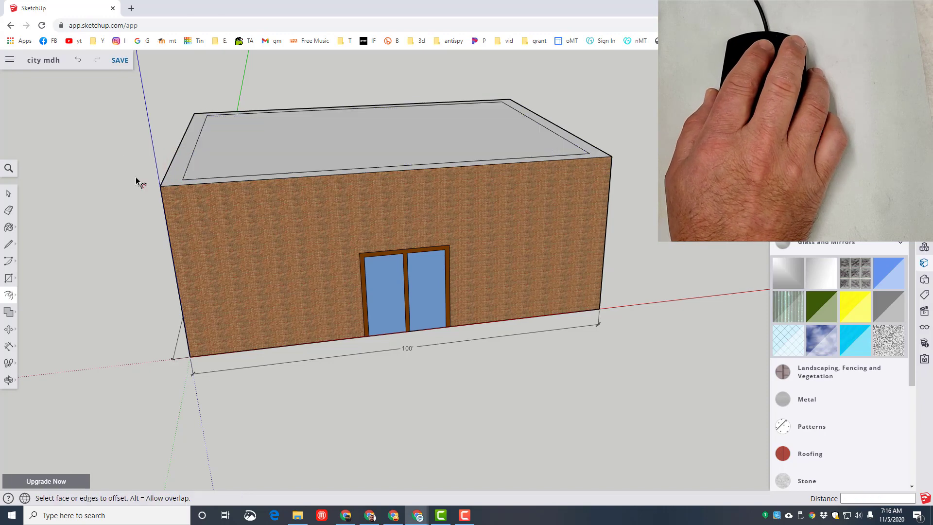
Step: Push/Pull the roof border up 4' 7 13/16" to raise the parapet
{"action": "left_click", "coordinate": [7, 298]}
{"action": "left_click", "coordinate": [33, 276]}
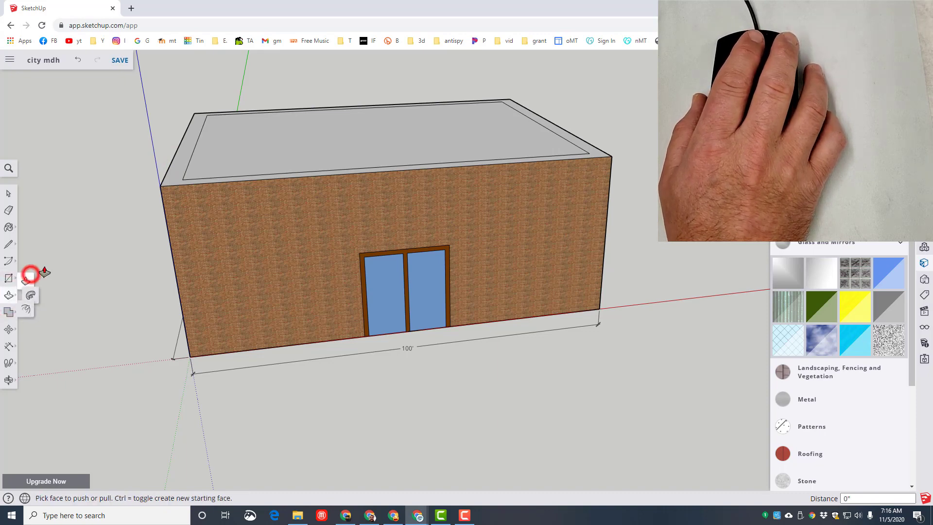
{"action": "left_click", "coordinate": [177, 170]}
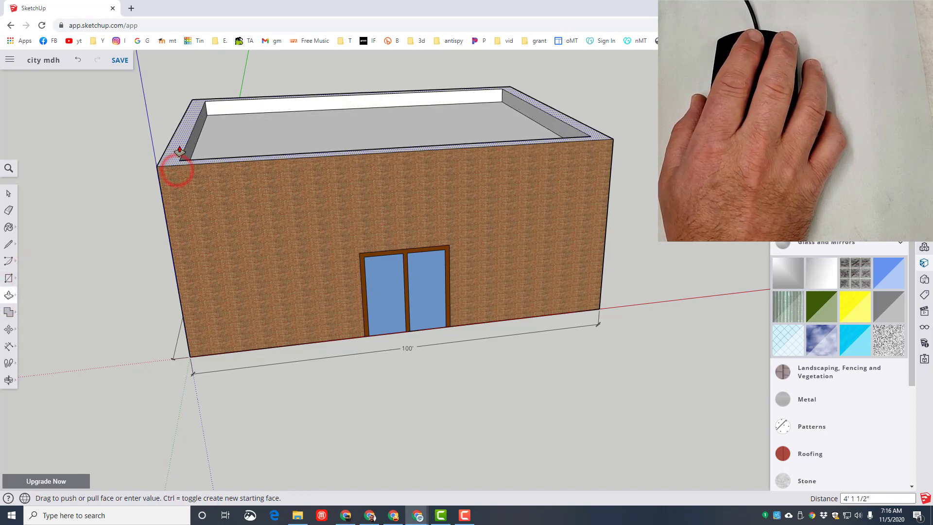
{"action": "left_click", "coordinate": [181, 148]}
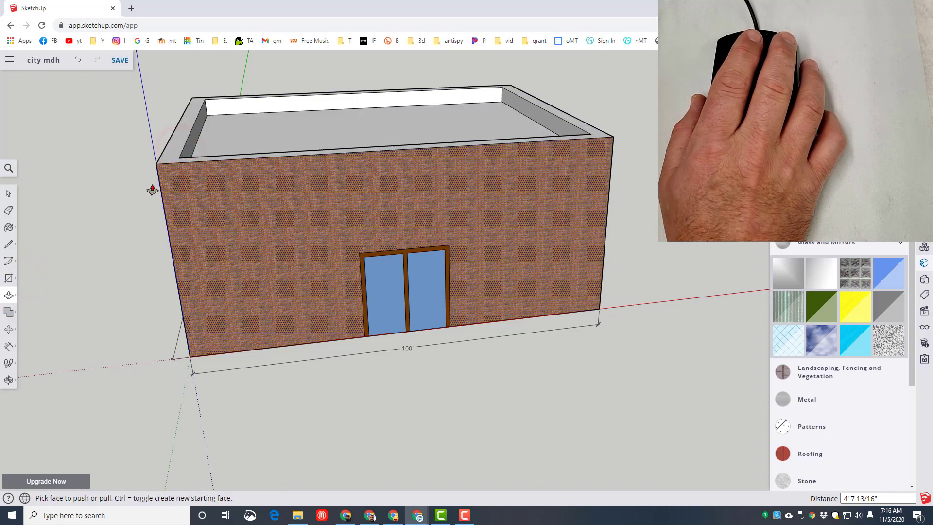
{"action": "middle_click_drag", "start_coordinate": [239, 174], "coordinate": [304, 201]}
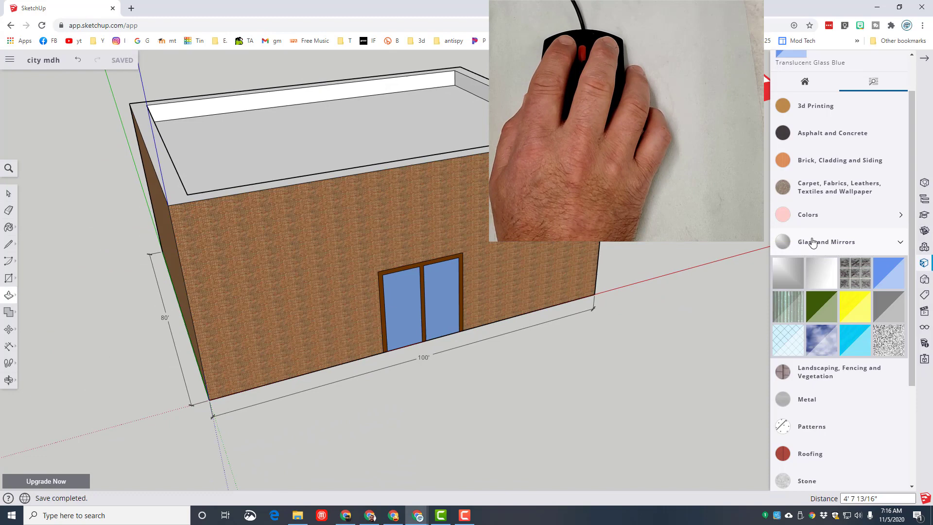
Step: Paint the parapet top and its inner faces with Brick Antique 01
{"action": "left_click", "coordinate": [818, 162]}
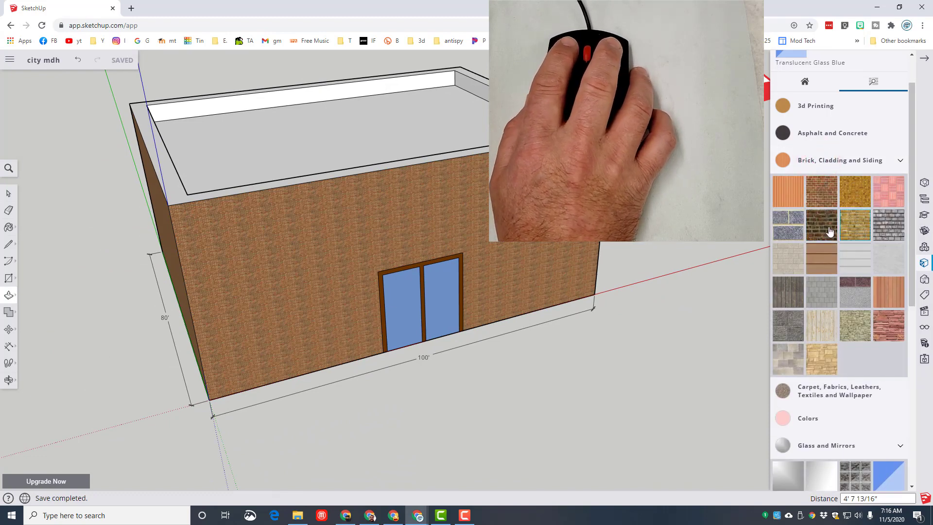
{"action": "left_click", "coordinate": [822, 193]}
{"action": "left_click", "coordinate": [569, 136]}
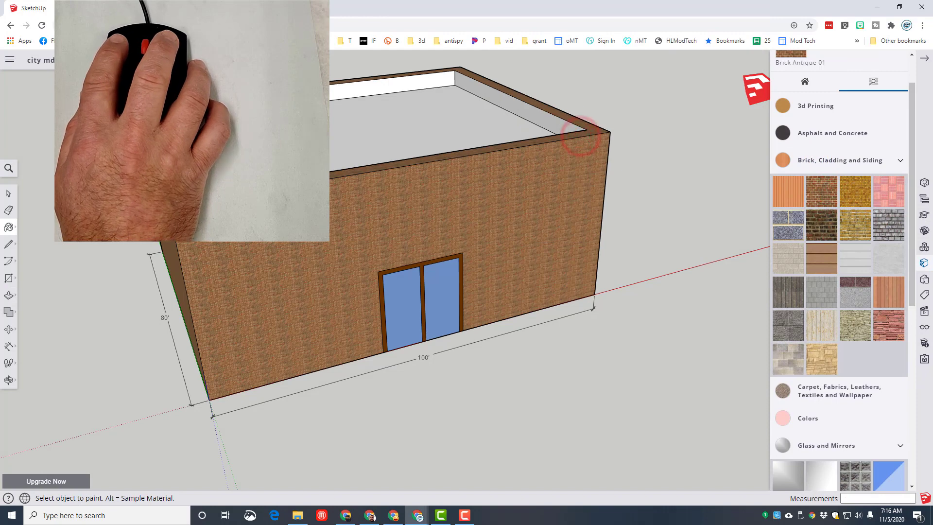
{"action": "left_click", "coordinate": [394, 87]}
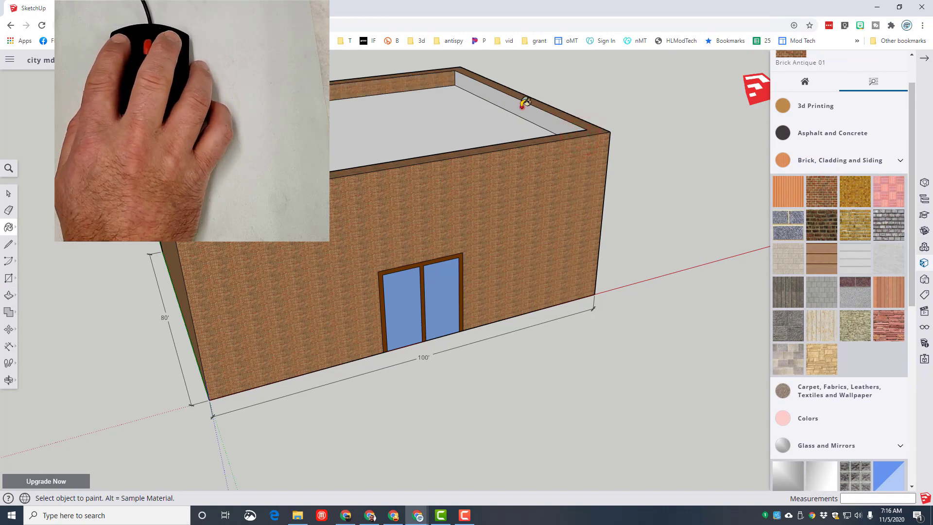
{"action": "left_click", "coordinate": [522, 108]}
{"action": "middle_click_drag", "start_coordinate": [585, 155], "coordinate": [146, 252]}
{"action": "middle_click_drag", "start_coordinate": [535, 140], "coordinate": [506, 92]}
{"action": "left_click", "coordinate": [503, 99]}
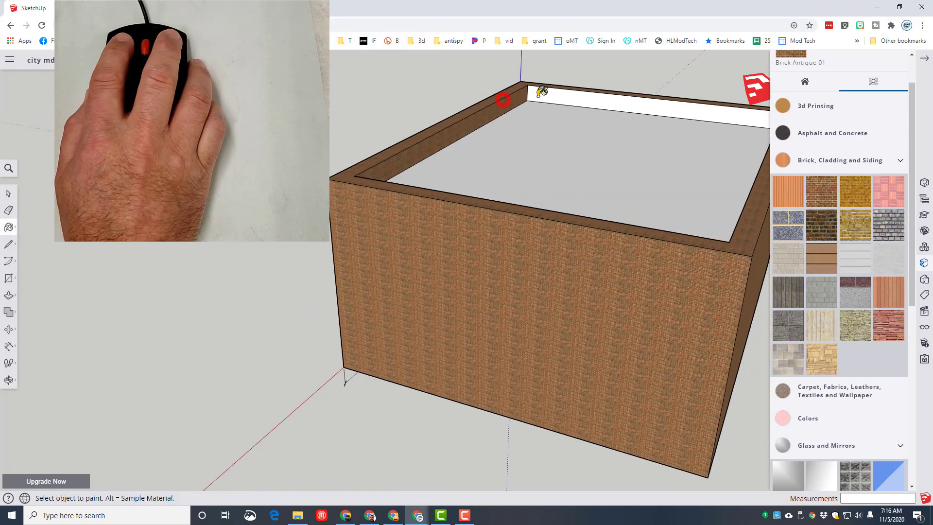
{"action": "left_click", "coordinate": [557, 92]}
{"action": "middle_click_drag", "start_coordinate": [158, 244], "coordinate": [486, 262]}
Step: Paint the flat roof with Blacktop New from Asphalt and Concrete
{"action": "left_click", "coordinate": [805, 140]}
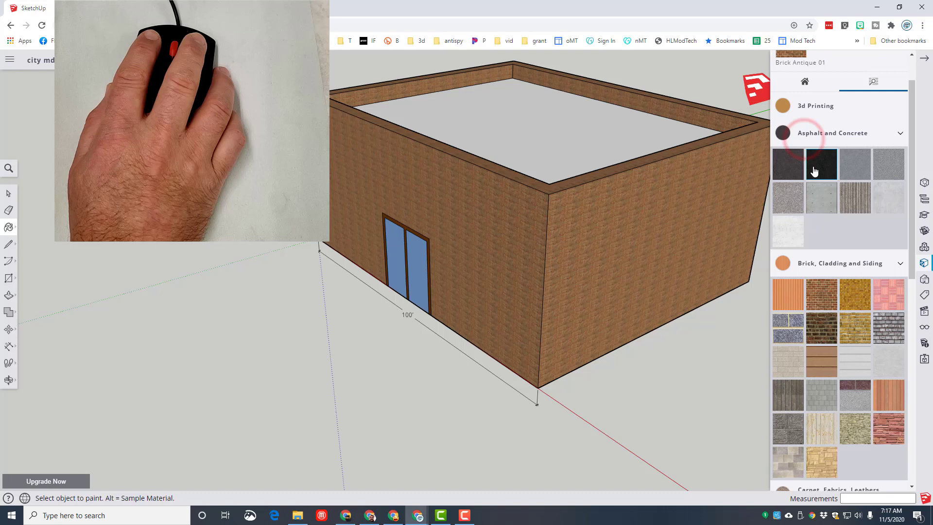
{"action": "left_click", "coordinate": [816, 168]}
{"action": "left_click", "coordinate": [486, 114]}
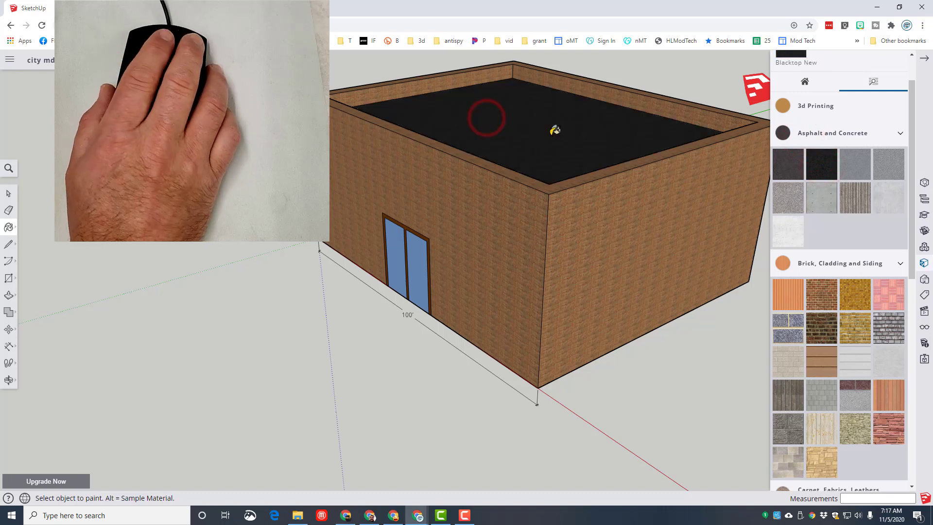
{"action": "mouse_move", "coordinate": [206, 266]}
{"action": "middle_mouse_down"}
{"action": "mouse_move", "coordinate": [249, 319]}
{"action": "mouse_move", "coordinate": [562, 334]}
{"action": "mouse_move", "coordinate": [371, 283]}
{"action": "mouse_move", "coordinate": [356, 305]}
{"action": "mouse_move", "coordinate": [370, 306]}
{"action": "middle_mouse_up"}
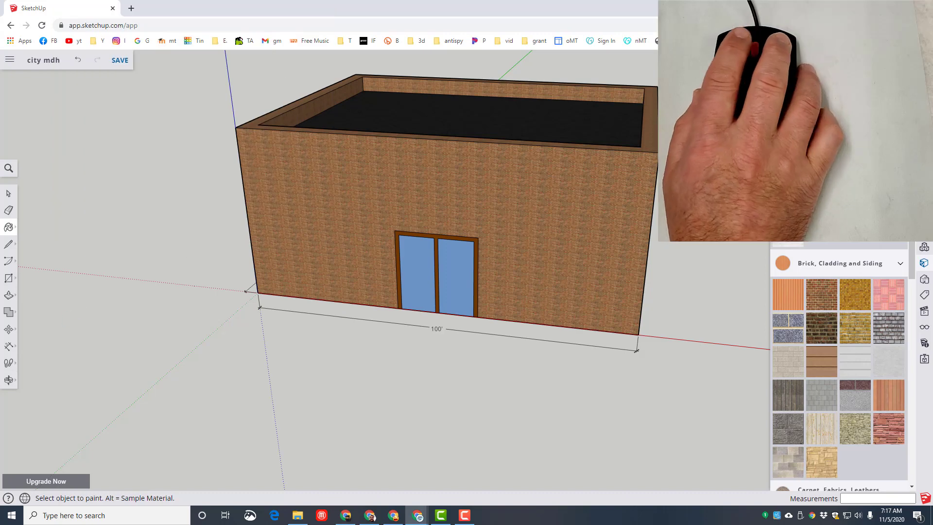
Step: Draw a 10' by 10' rectangle on the brick front wall, left of the door
{"action": "left_click", "coordinate": [9, 278]}
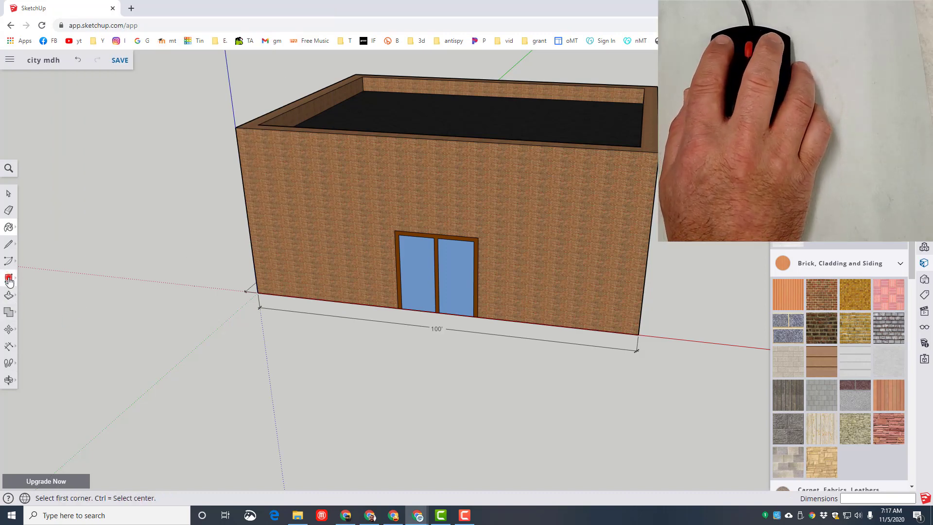
{"action": "left_click", "coordinate": [33, 240]}
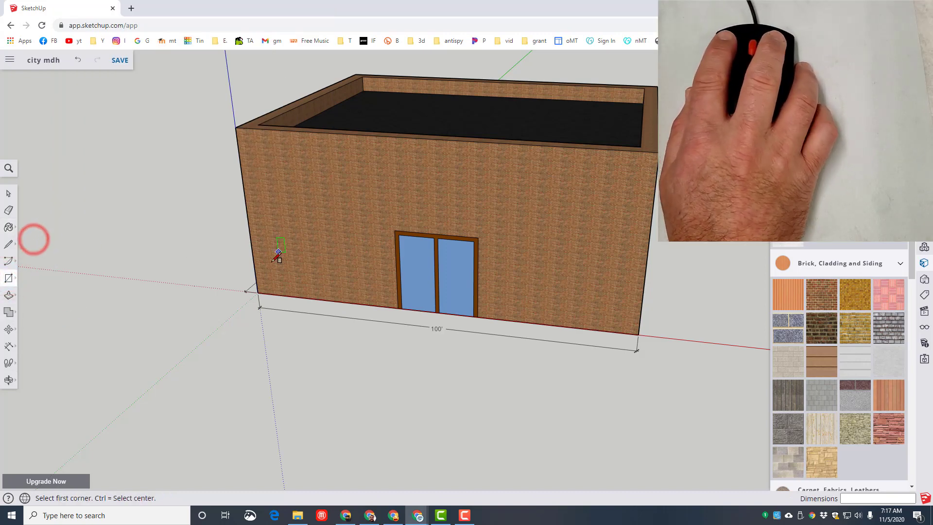
{"action": "left_click", "coordinate": [284, 253]}
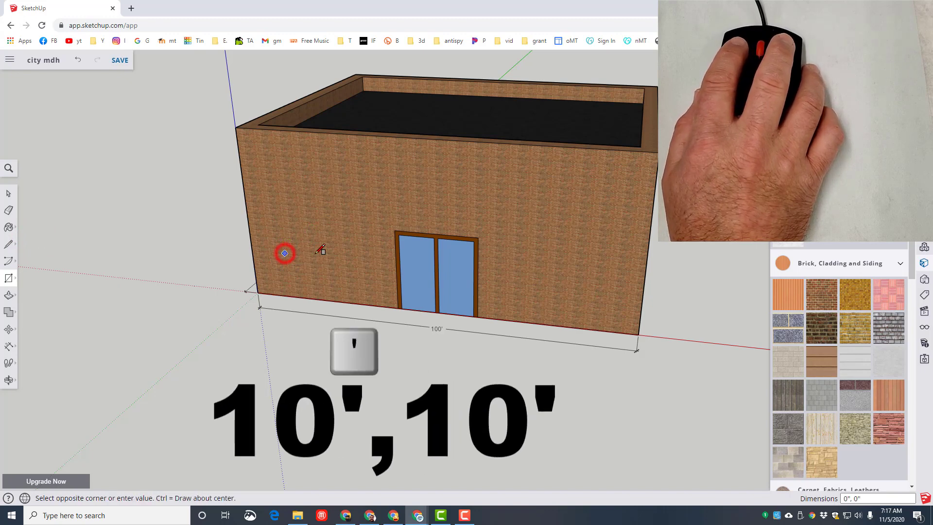
{"action": "type", "text": ",10'"}
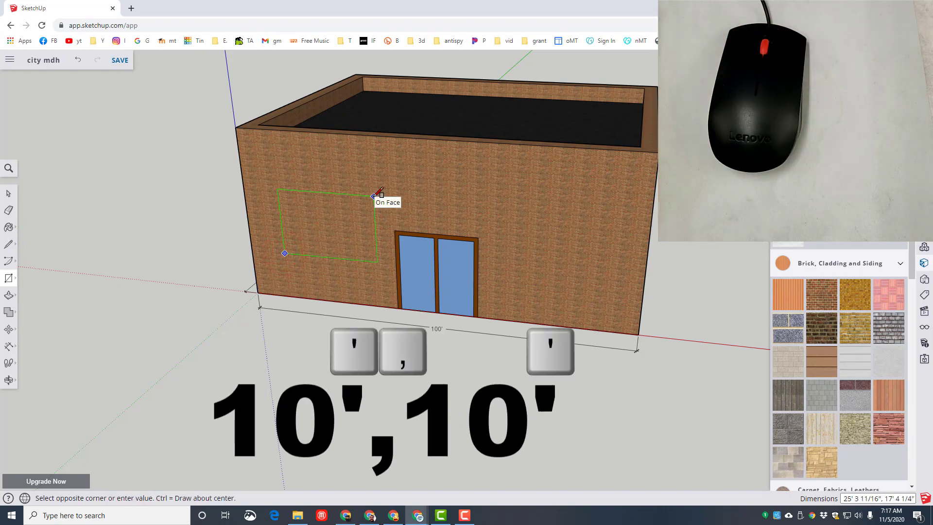
{"action": "key", "text": "Return"}
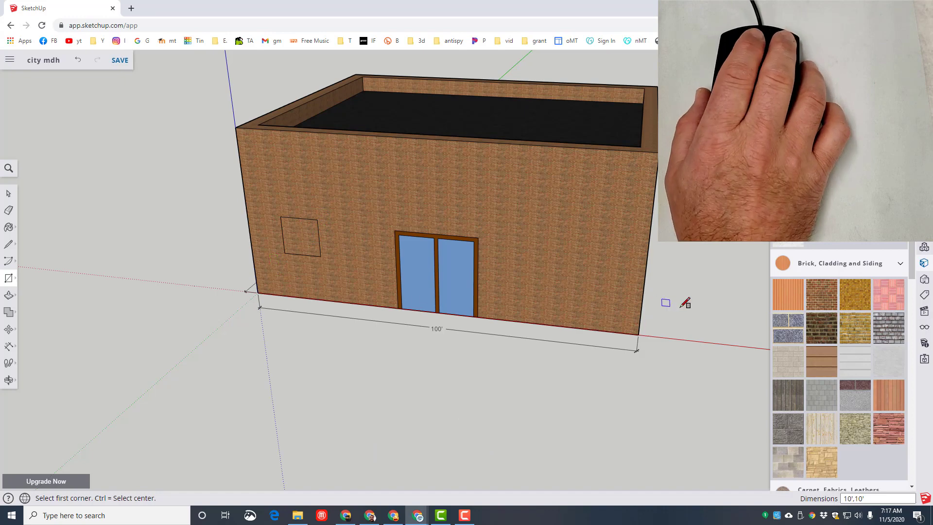
Step: Fill the square window with Translucent Glass Block Dark
{"action": "left_click", "coordinate": [899, 134]}
{"action": "left_click", "coordinate": [901, 159]}
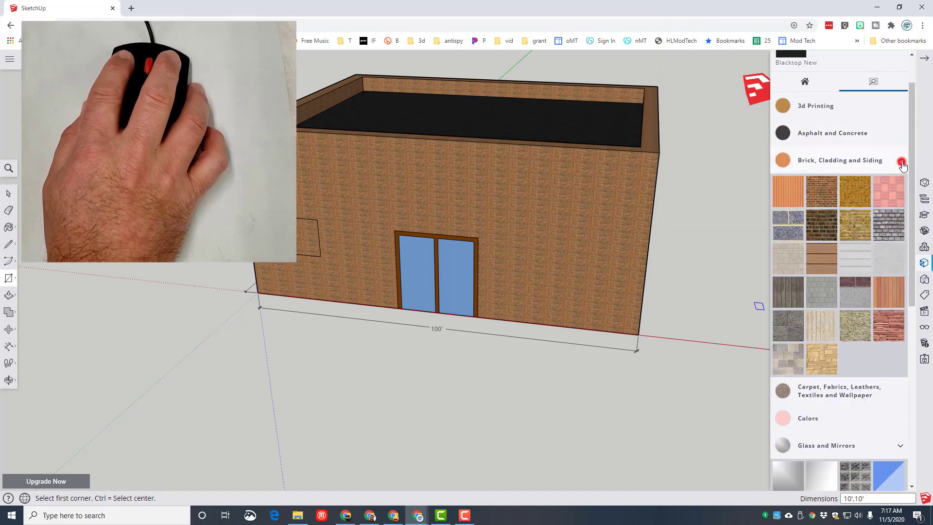
{"action": "left_click", "coordinate": [857, 273]}
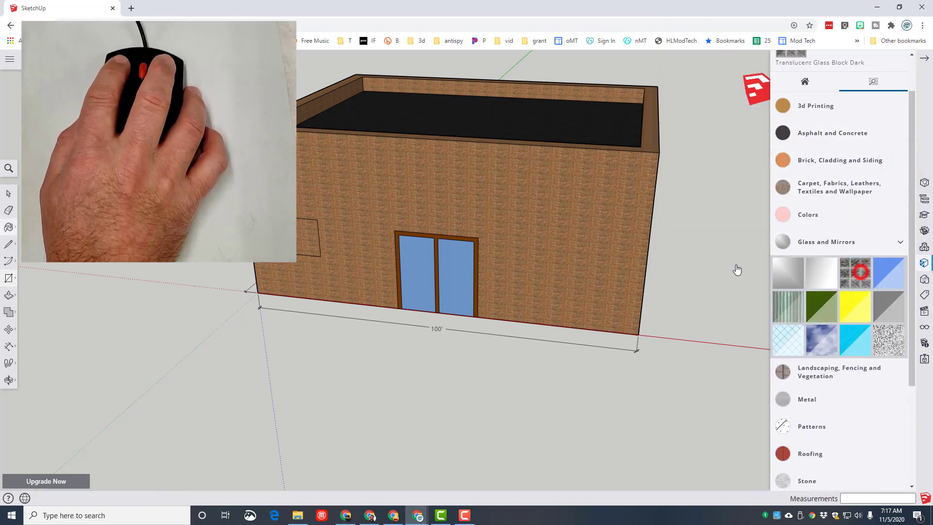
{"action": "left_click", "coordinate": [309, 235]}
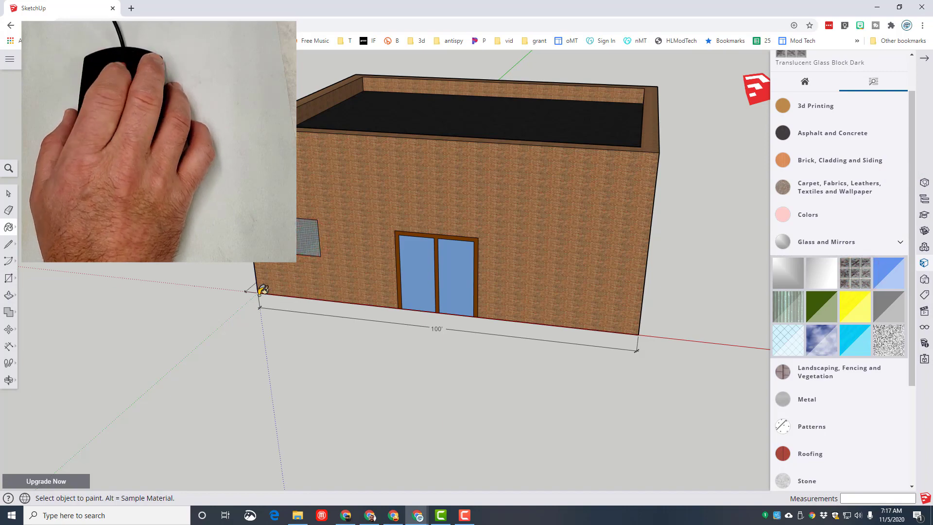
{"action": "scroll", "coordinate": [256, 292], "scroll_direction": "up", "scroll_amount": 2}
{"action": "scroll", "coordinate": [298, 238], "scroll_direction": "up", "scroll_amount": 2}
Step: Offset the window face's edge to form a border frame around it
{"action": "left_click", "coordinate": [9, 295]}
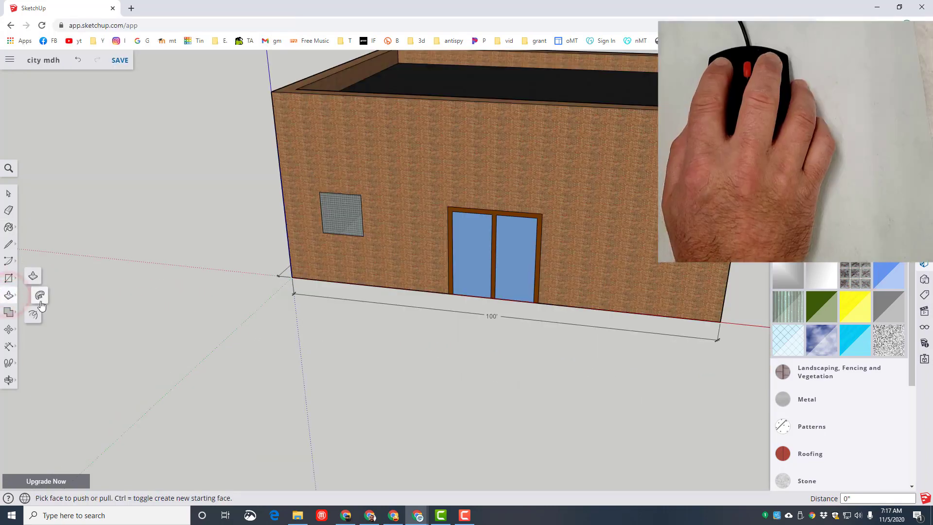
{"action": "left_click", "coordinate": [34, 316]}
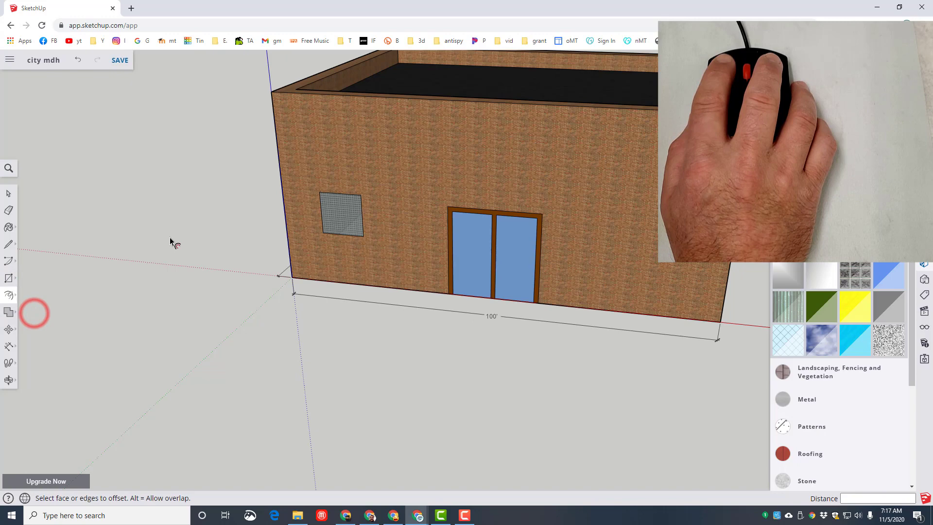
{"action": "left_click", "coordinate": [346, 215]}
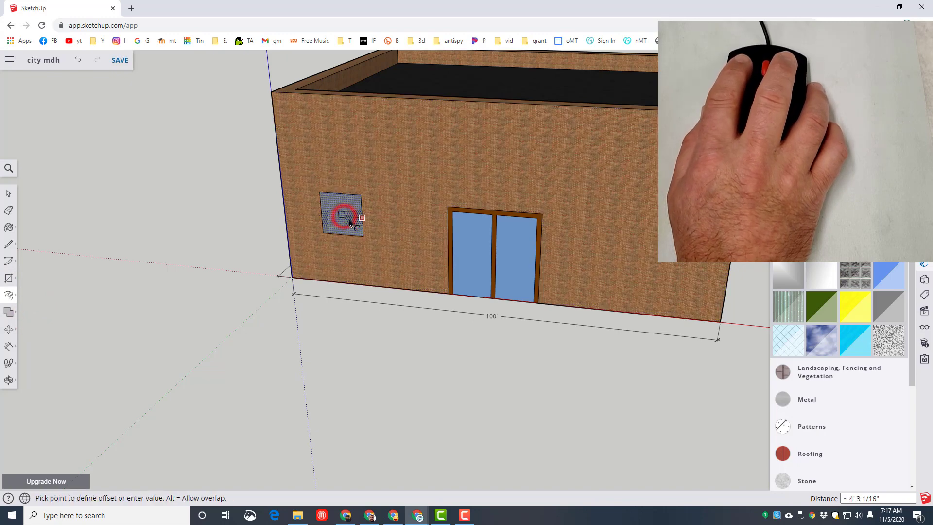
{"action": "left_click", "coordinate": [369, 231]}
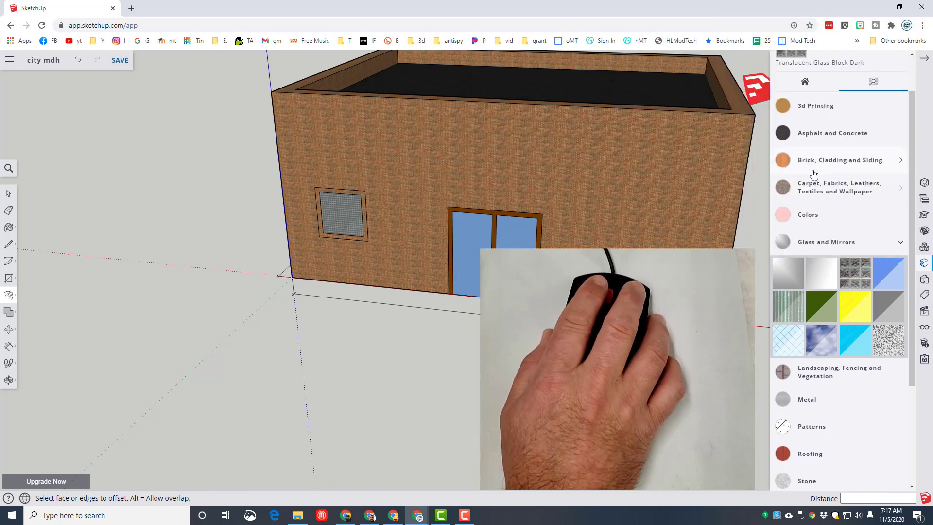
Step: Pick the pale cream swatch from the Colors materials for the window border
{"action": "left_click", "coordinate": [811, 213]}
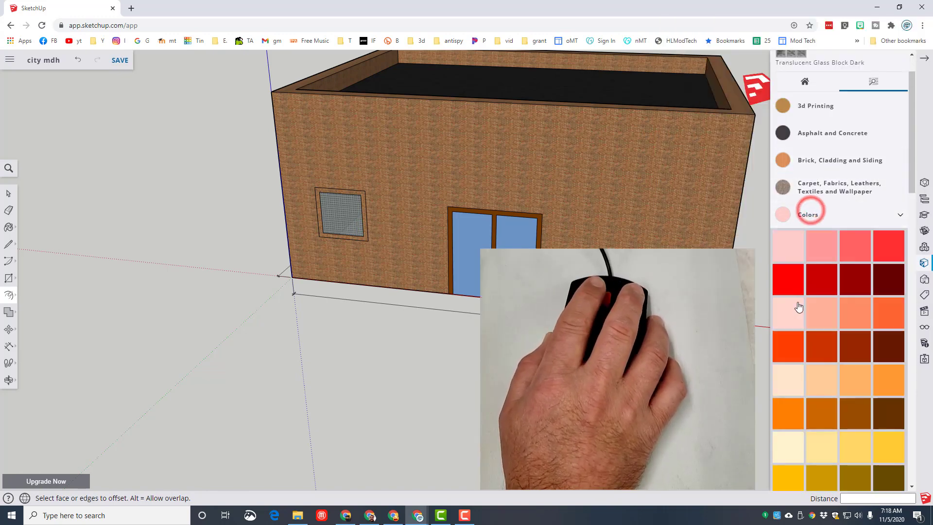
{"action": "scroll", "coordinate": [798, 292], "scroll_direction": "down", "scroll_amount": 5}
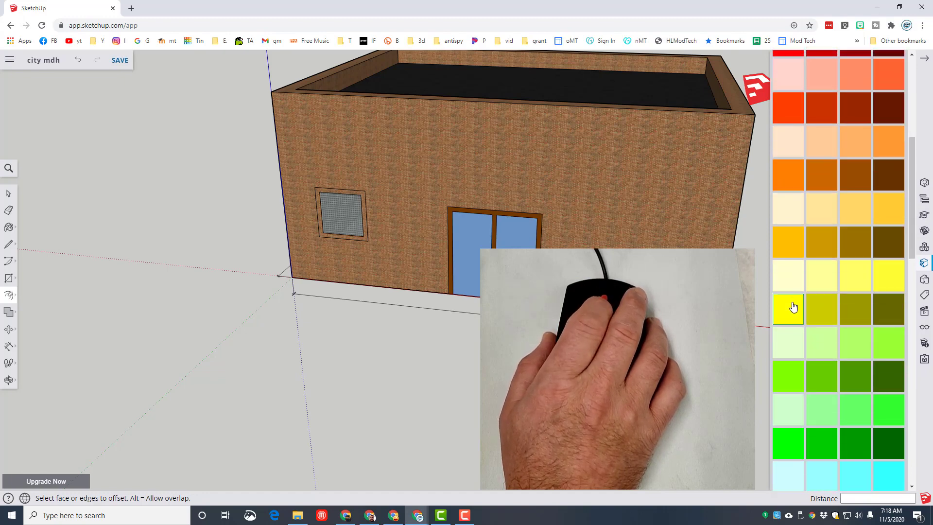
{"action": "scroll", "coordinate": [792, 301], "scroll_direction": "up", "scroll_amount": 1}
{"action": "left_click", "coordinate": [787, 251]}
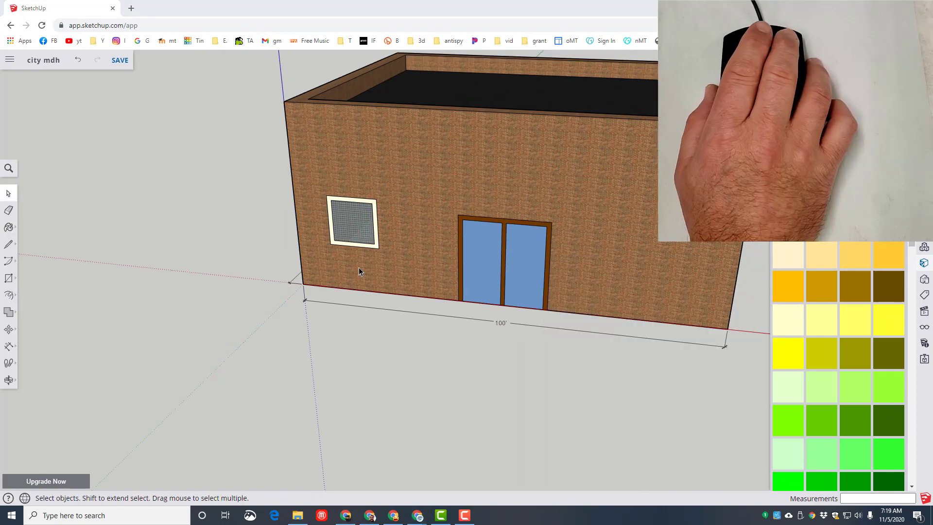
Step: Hide the front brick wall, the floor and the dark side wall from their right-click menus
{"action": "right_click", "coordinate": [434, 183]}
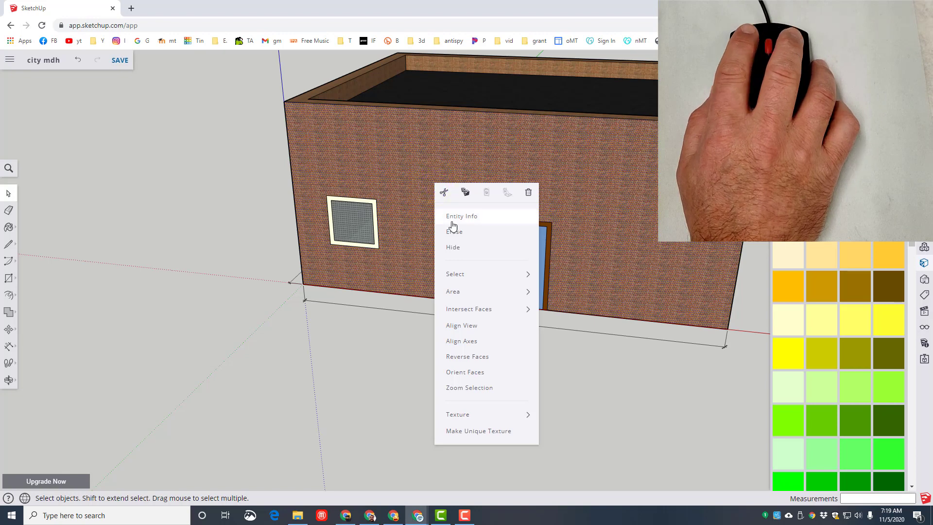
{"action": "left_click", "coordinate": [450, 248]}
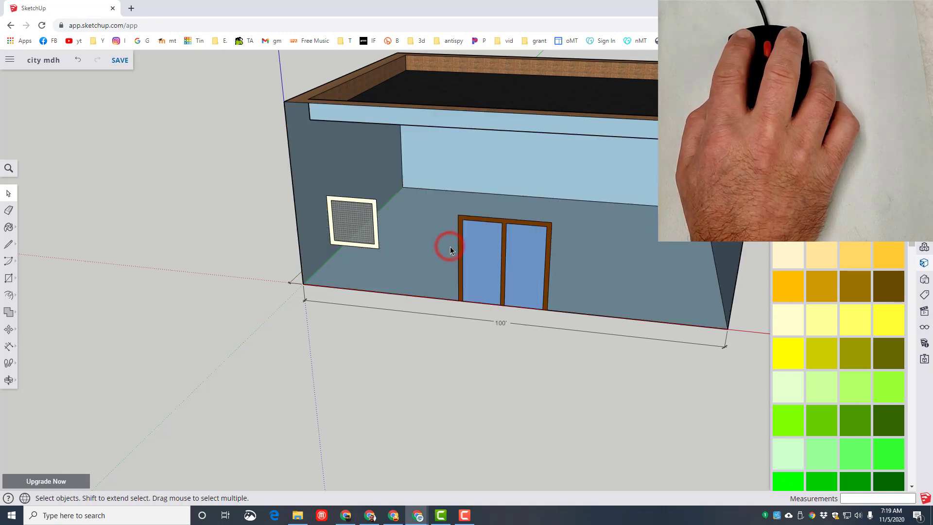
{"action": "right_click", "coordinate": [421, 255]}
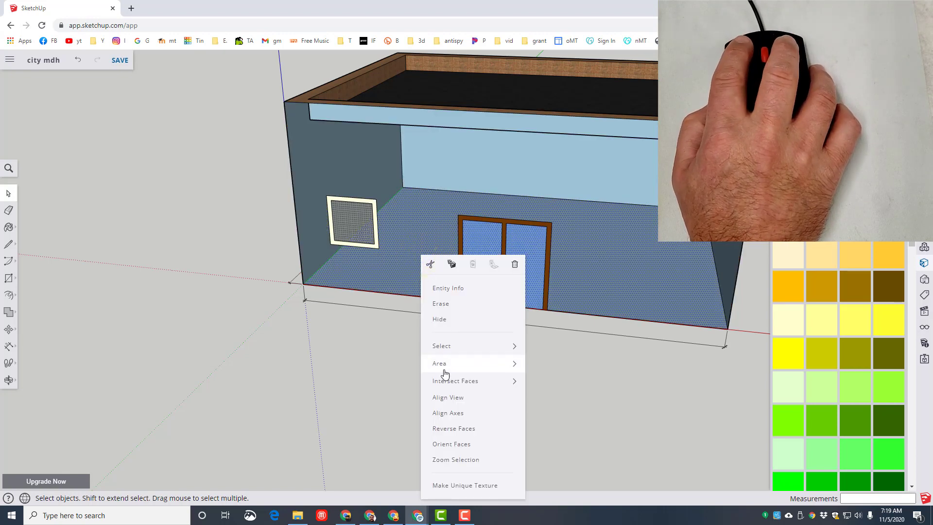
{"action": "left_click", "coordinate": [440, 319]}
{"action": "right_click", "coordinate": [336, 162]}
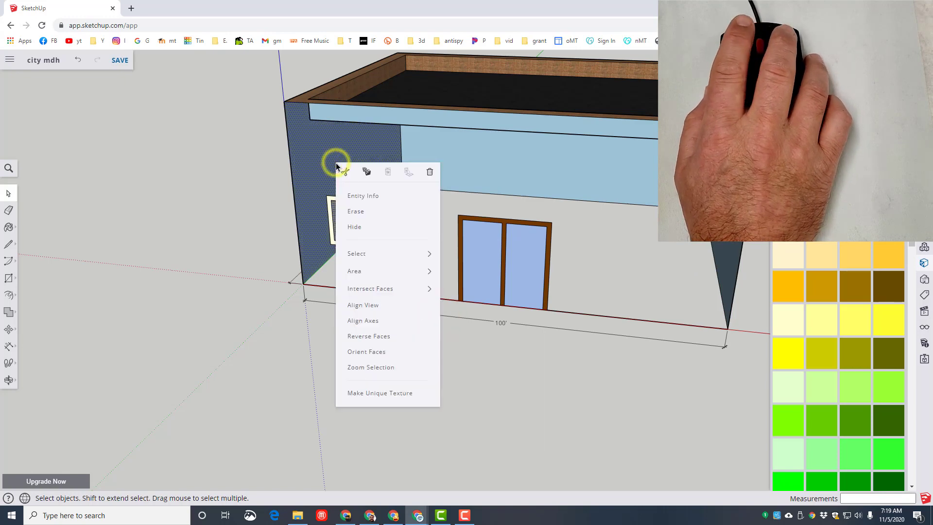
{"action": "left_click", "coordinate": [357, 228]}
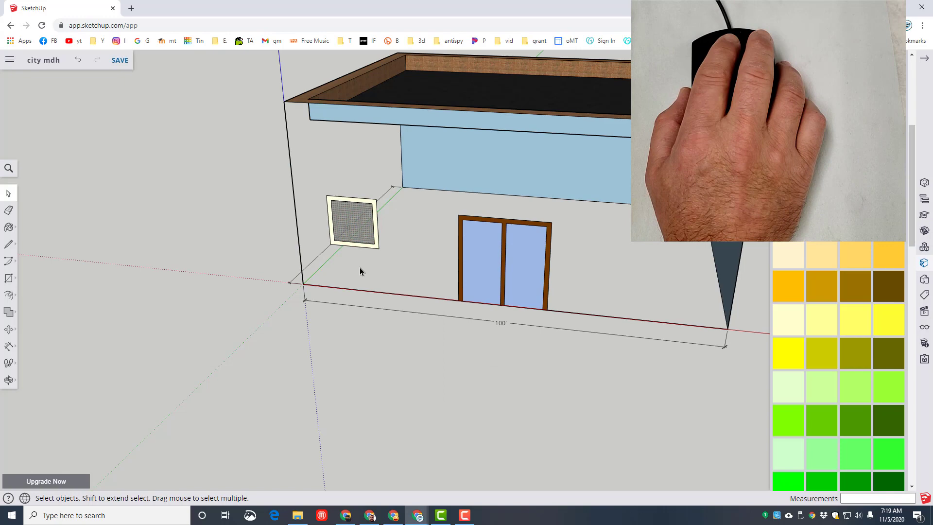
Step: Select the window and its border and make them a component 'win' that glues to any face and cuts an opening
{"action": "left_click_drag", "start_coordinate": [328, 263], "coordinate": [433, 275]}
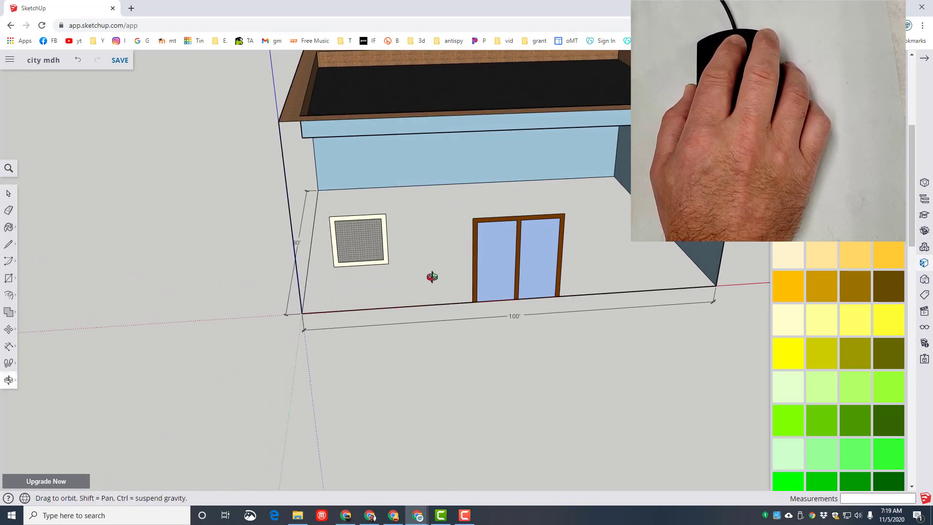
{"action": "key", "text": "space"}
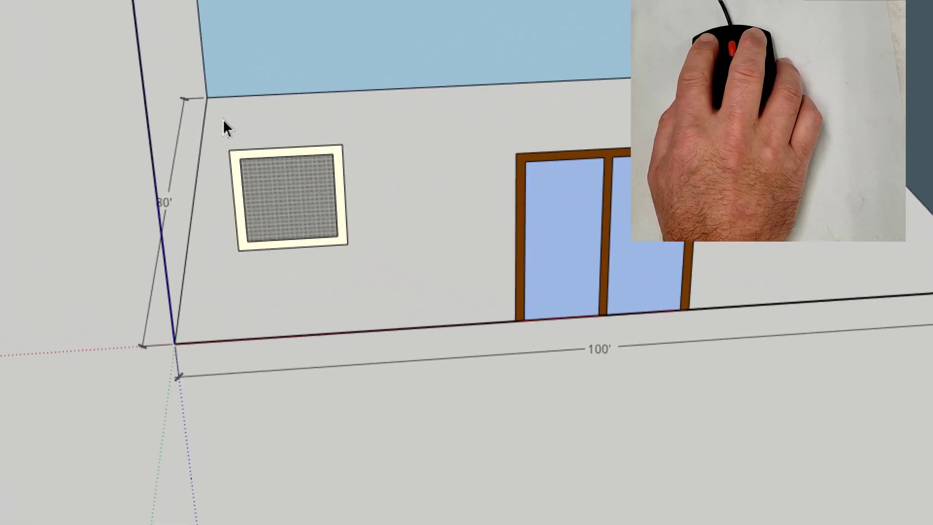
{"action": "left_click_drag", "start_coordinate": [288, 170], "coordinate": [373, 276]}
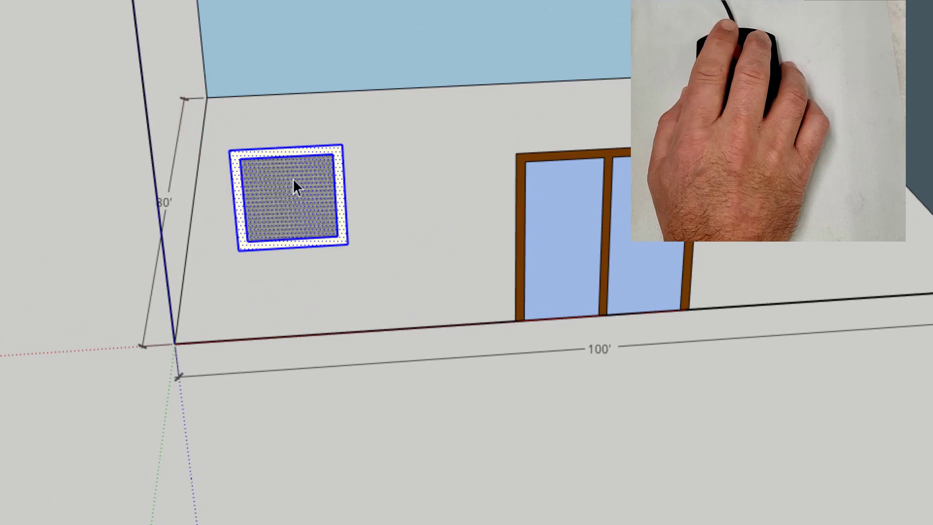
{"action": "right_click", "coordinate": [290, 196]}
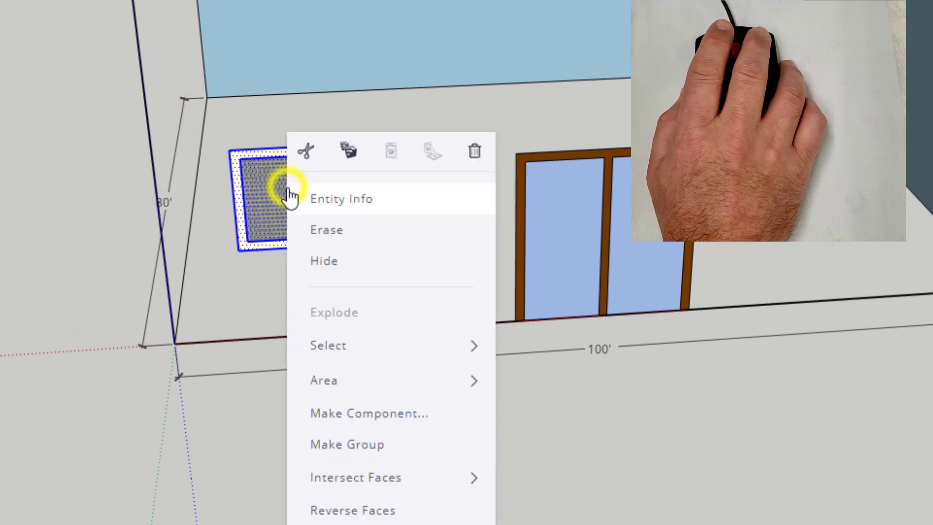
{"action": "left_click", "coordinate": [342, 414]}
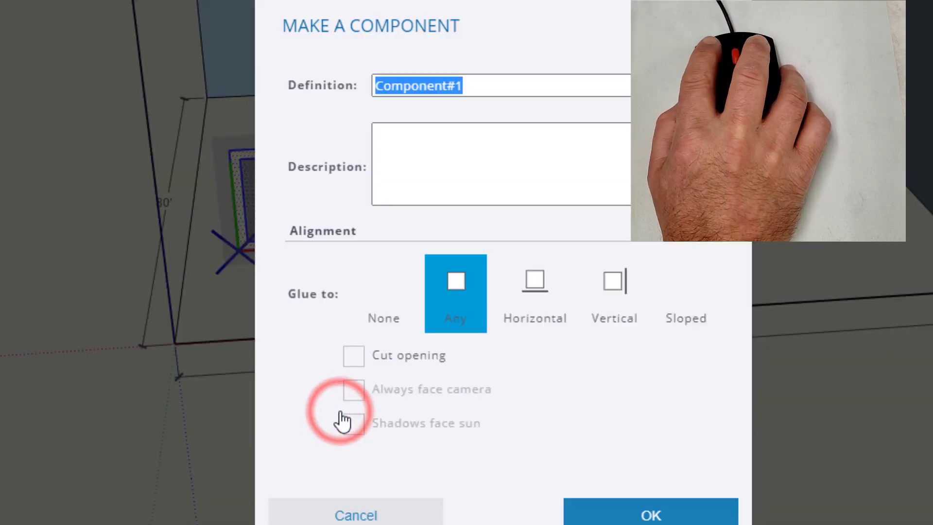
{"action": "type", "text": "win"}
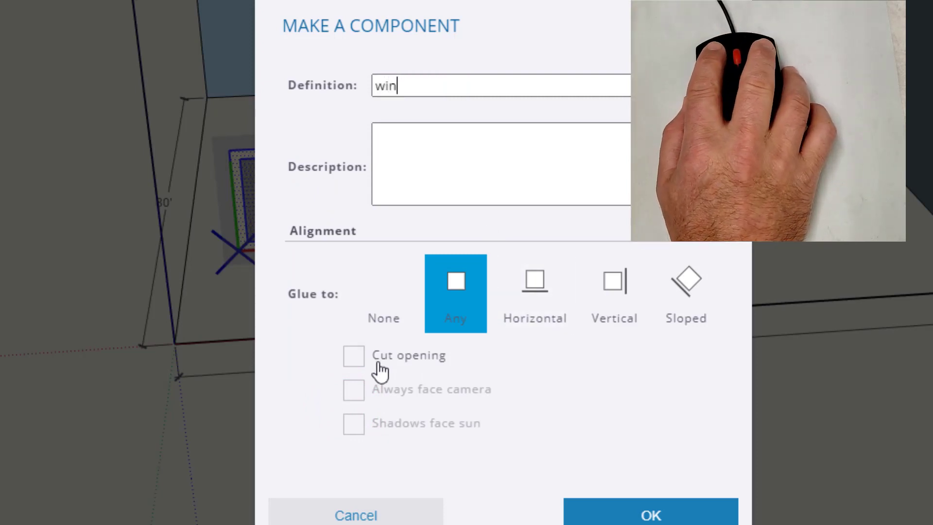
{"action": "left_click", "coordinate": [364, 359]}
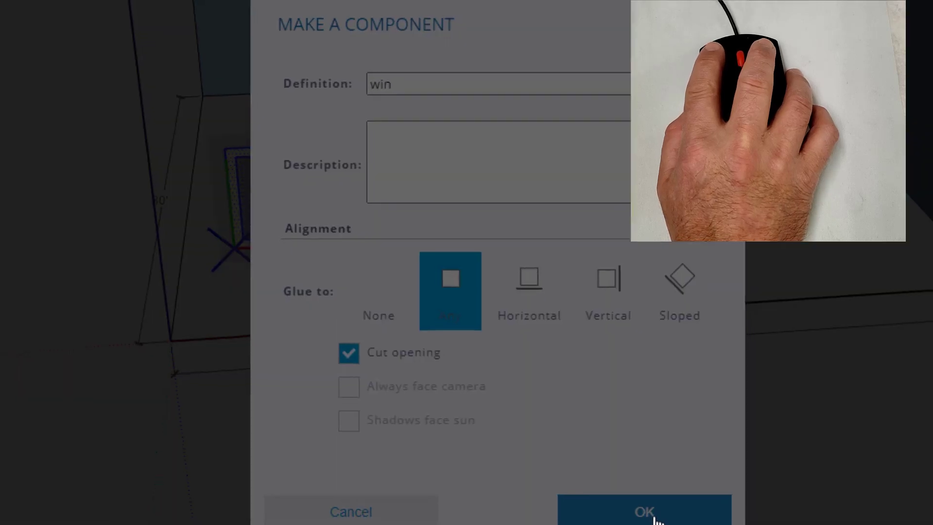
{"action": "left_click", "coordinate": [653, 515]}
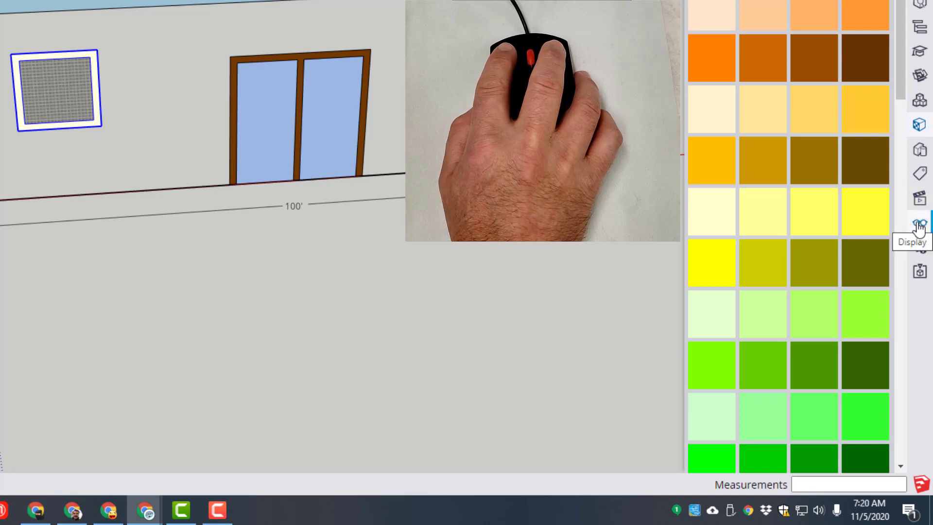
Step: Unhide all hidden geometry from the Display panel to restore the brick walls and floor, then return to Select
{"action": "left_click", "coordinate": [920, 224]}
{"action": "left_click", "coordinate": [720, 62]}
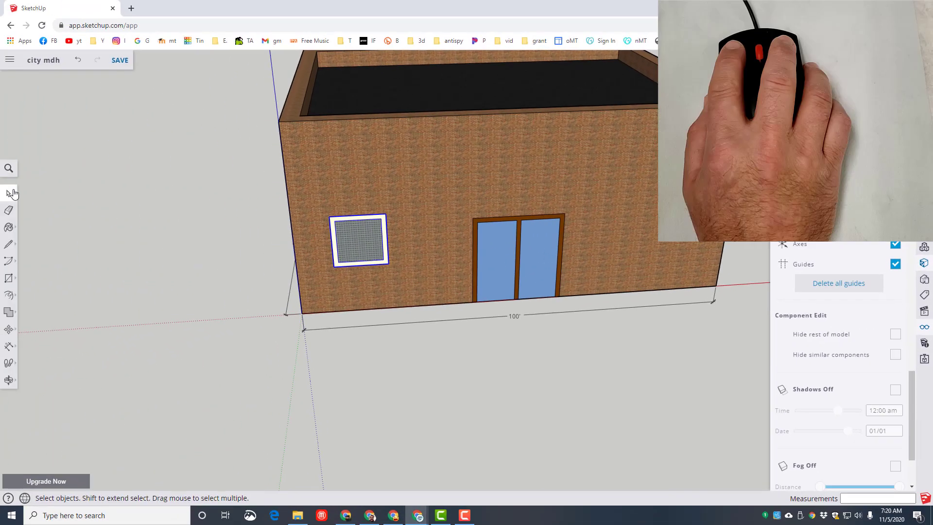
{"action": "left_click", "coordinate": [10, 189]}
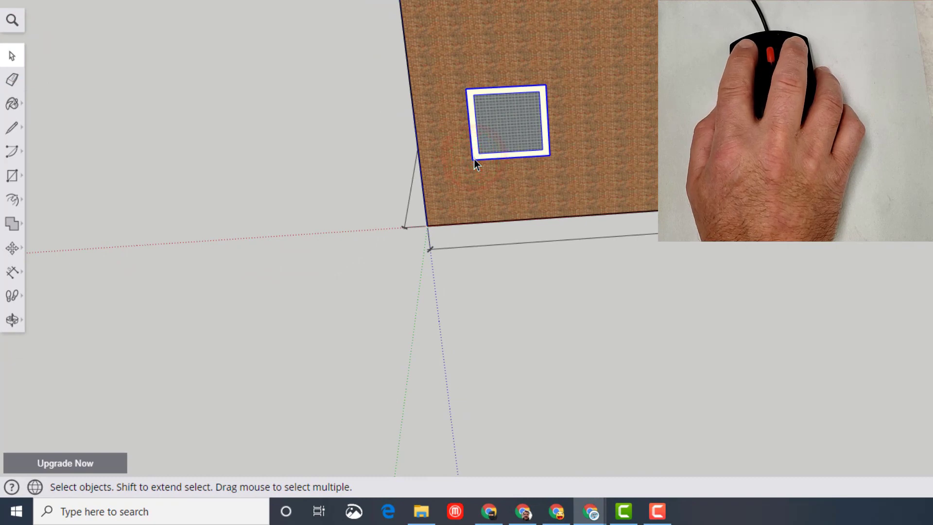
Step: Copy the win window from its lower corner onto the front wall right of the double door
{"action": "left_click", "coordinate": [9, 250]}
{"action": "left_click", "coordinate": [48, 216]}
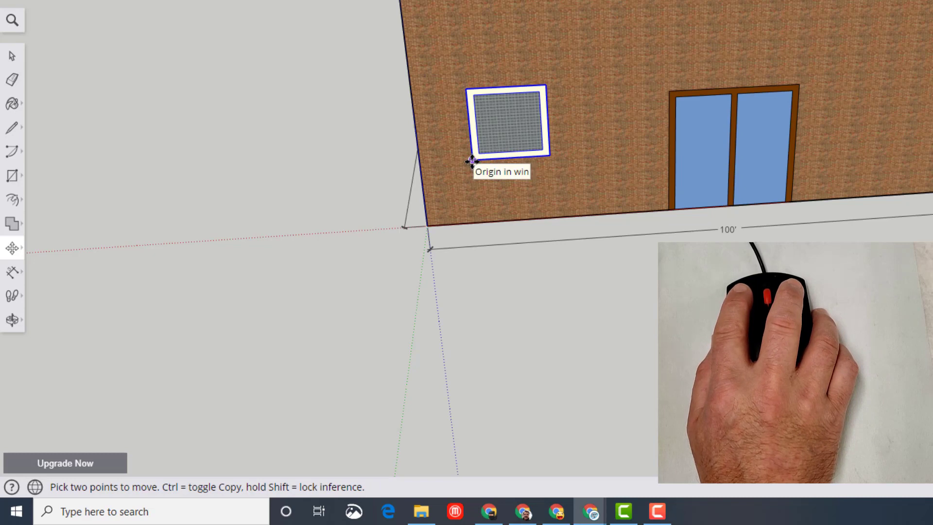
{"action": "left_click", "coordinate": [475, 160]}
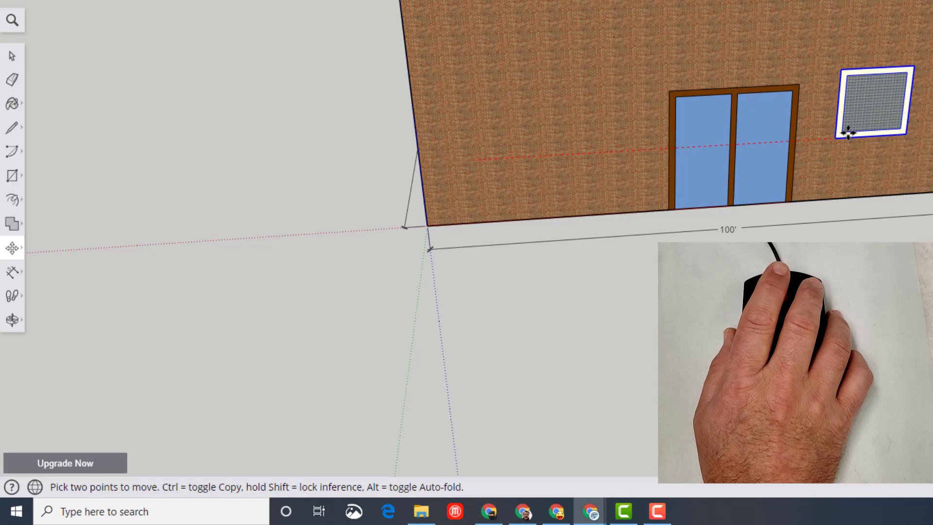
{"action": "key", "text": "ctrl"}
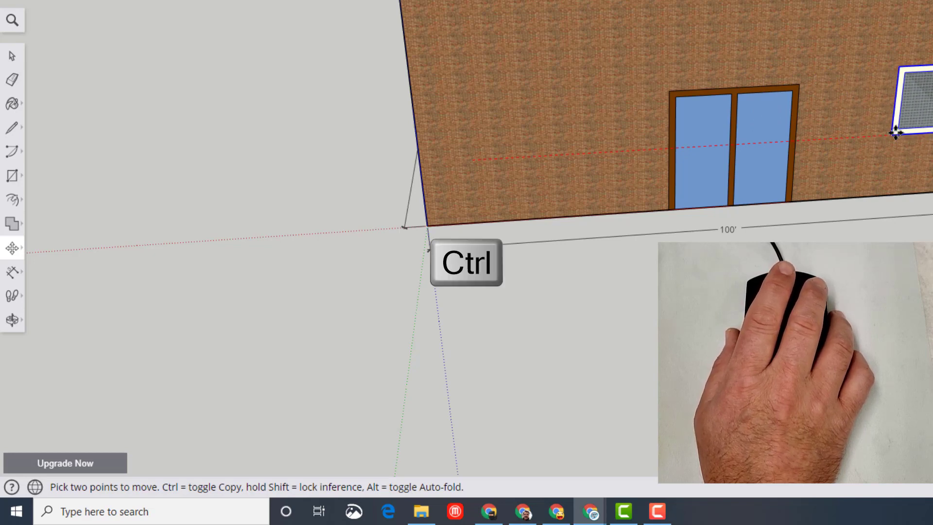
{"action": "key", "text": "ctrl"}
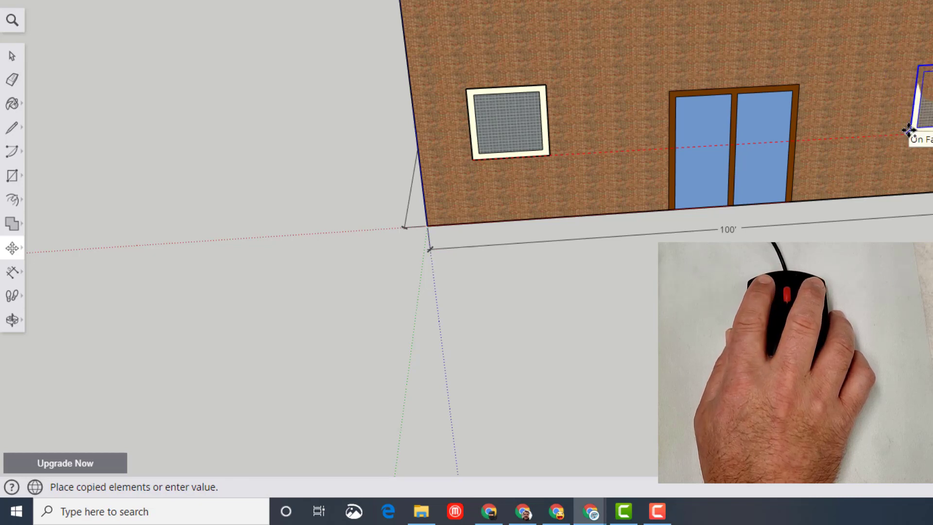
{"action": "left_click", "coordinate": [907, 130]}
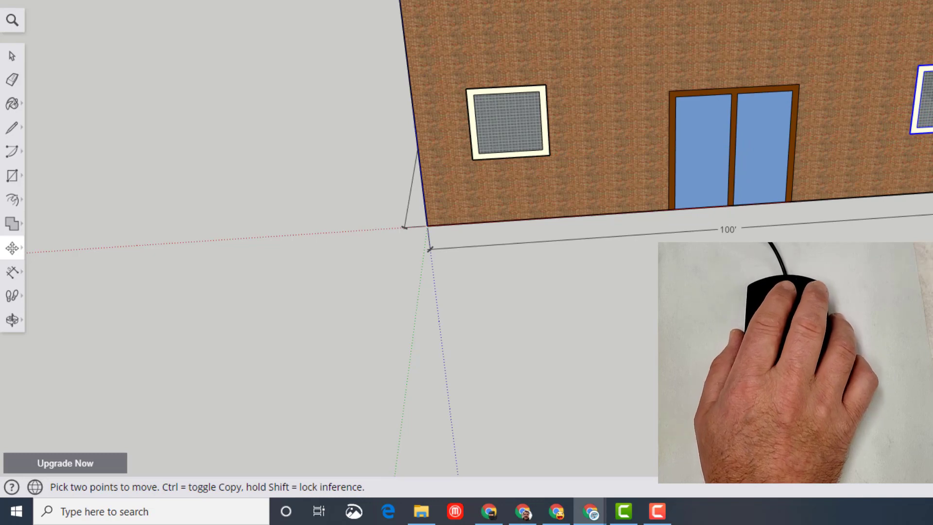
{"action": "mouse_move", "coordinate": [428, 226]}
{"action": "middle_mouse_down"}
{"action": "mouse_move", "coordinate": [727, 267]}
{"action": "mouse_move", "coordinate": [471, 235]}
{"action": "middle_mouse_up"}
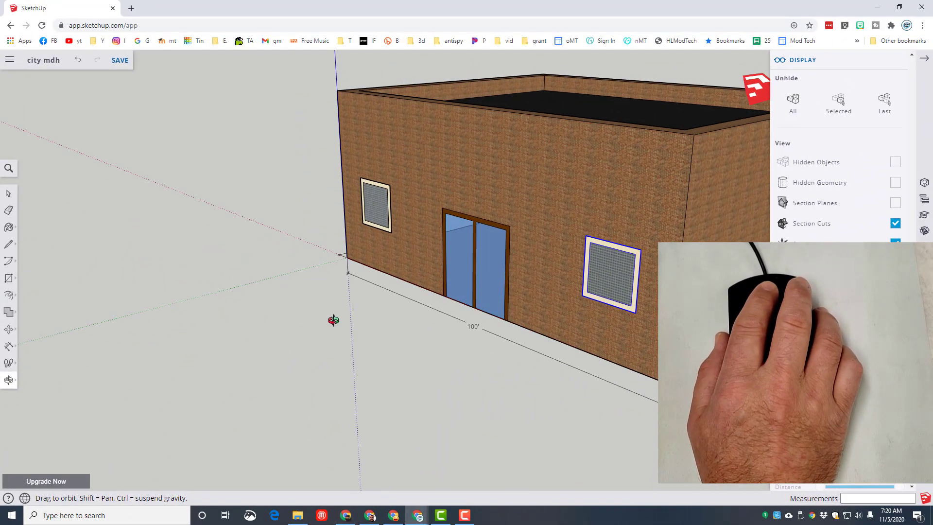
{"action": "middle_click_drag", "start_coordinate": [333, 320], "coordinate": [474, 323]}
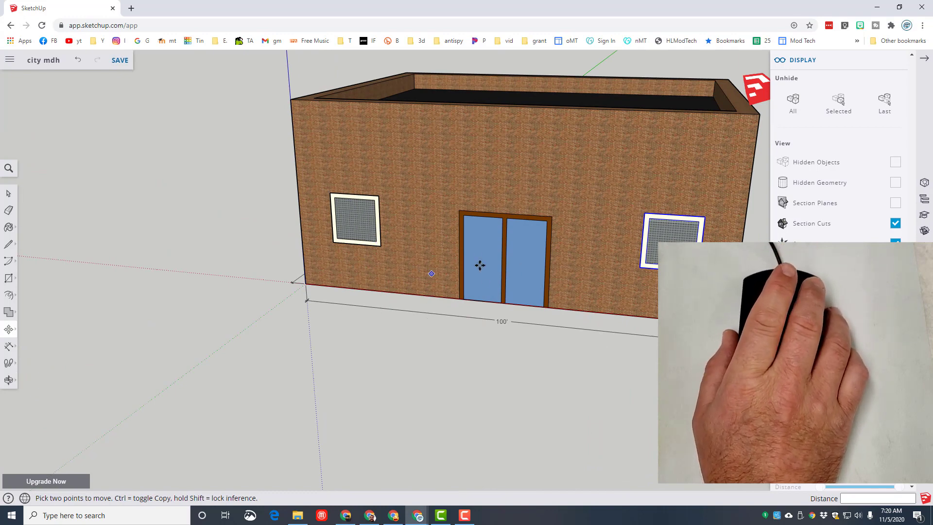
Step: Copy the right window toward the door and the left window toward the door, giving two windows per side
{"action": "left_click", "coordinate": [640, 268]}
{"action": "key", "text": "ctrl"}
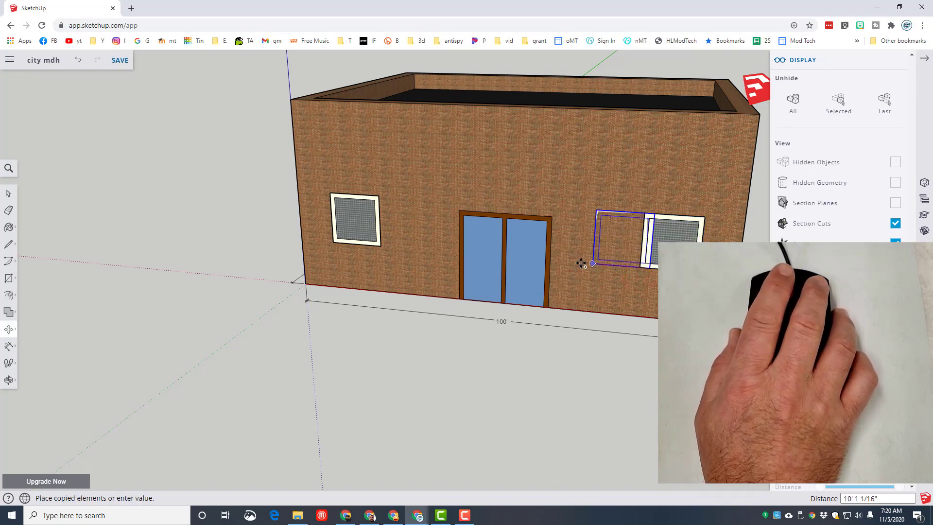
{"action": "left_click", "coordinate": [570, 260]}
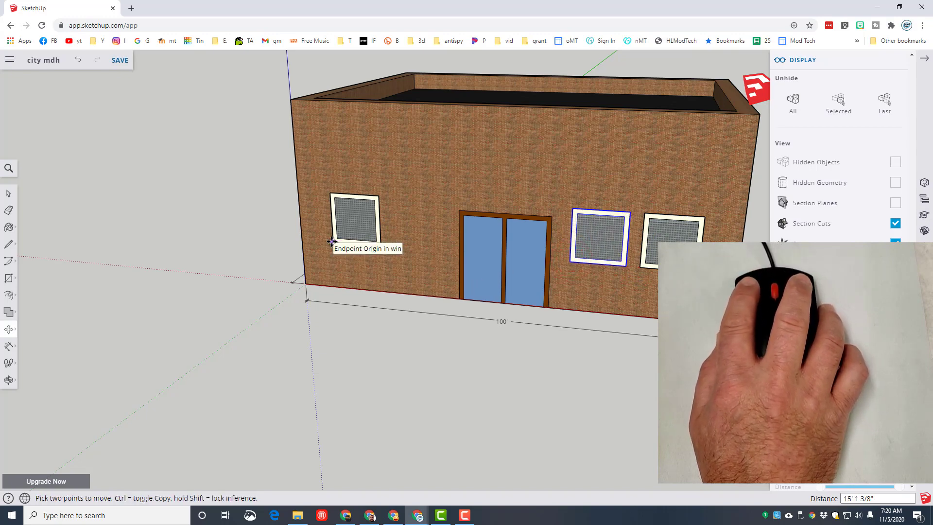
{"action": "key", "text": "space"}
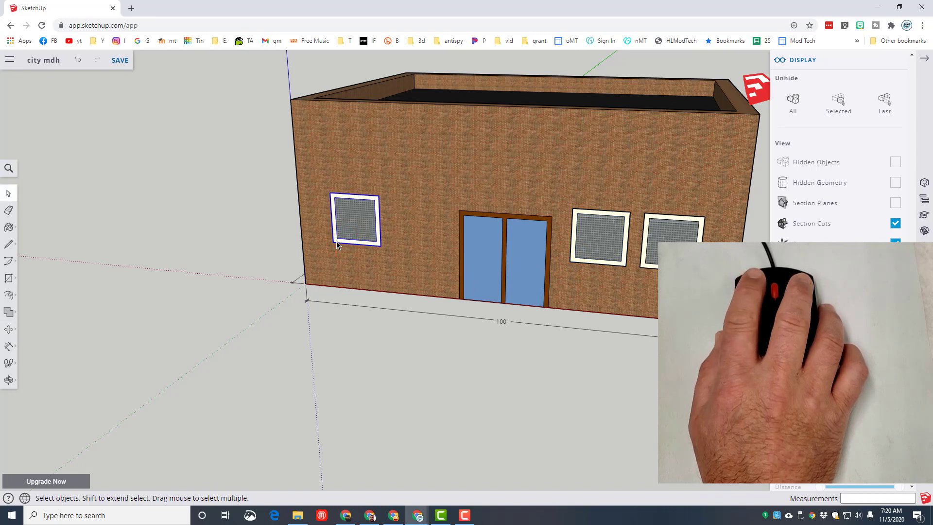
{"action": "key", "text": "m"}
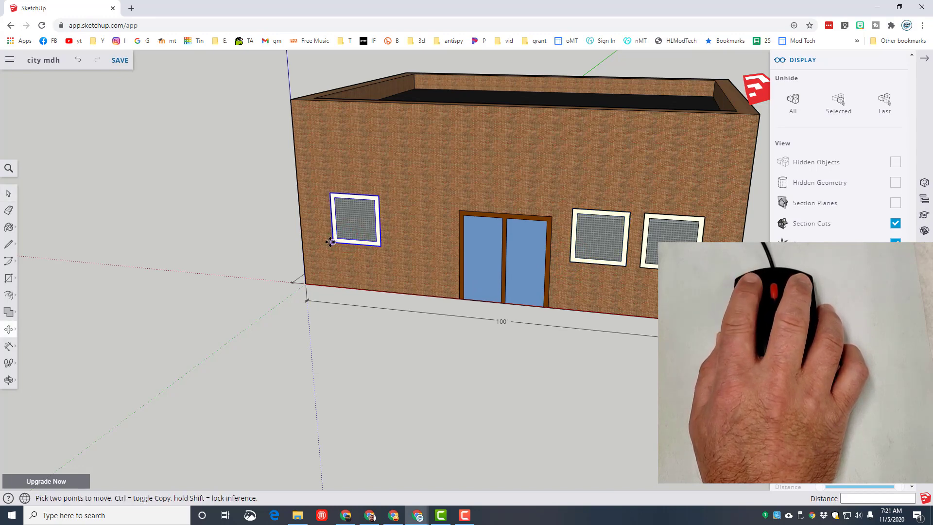
{"action": "left_click", "coordinate": [331, 242]}
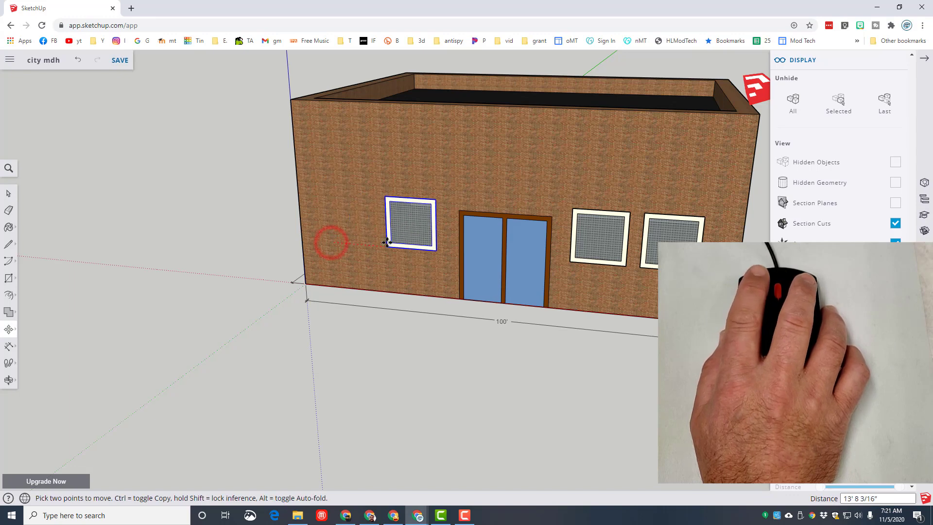
{"action": "key", "text": "ctrl"}
{"action": "left_click", "coordinate": [336, 243]}
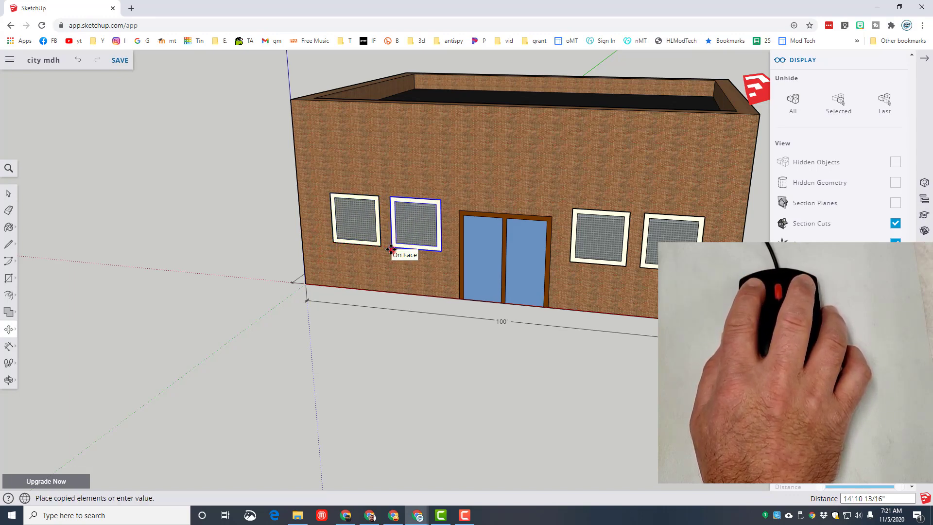
{"action": "left_click", "coordinate": [391, 250]}
{"action": "middle_click_drag", "start_coordinate": [290, 323], "coordinate": [433, 296]}
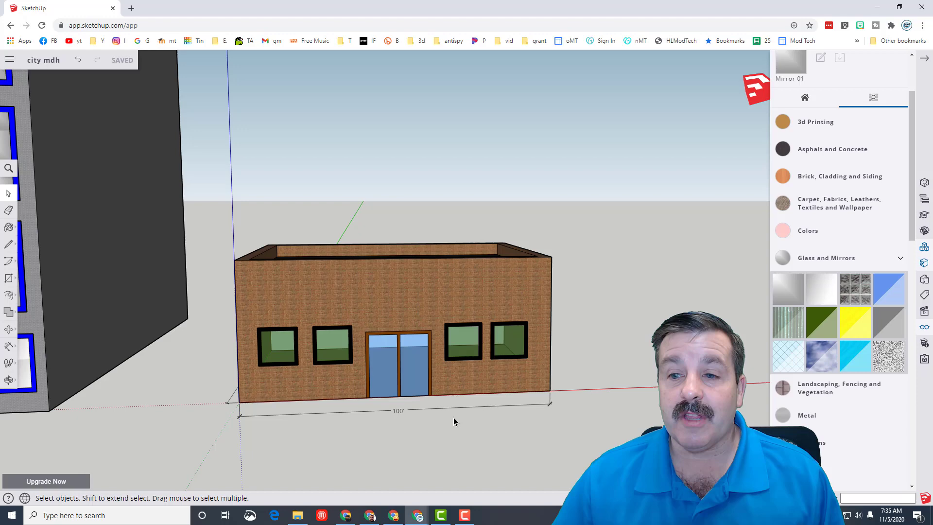
Step: Zoom out until the tall grey office building is visible beside the brick building
{"action": "scroll", "coordinate": [320, 425], "scroll_direction": "down", "scroll_amount": 6}
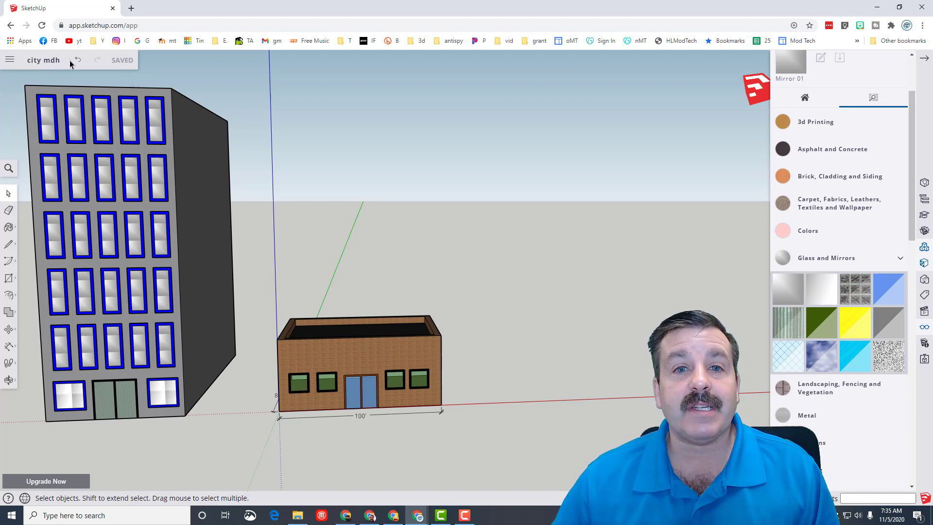
Step: Export an angled view of both buildings as the 1920 × 937 PNG 'city mdh.png' in Downloads
{"action": "left_click", "coordinate": [9, 61]}
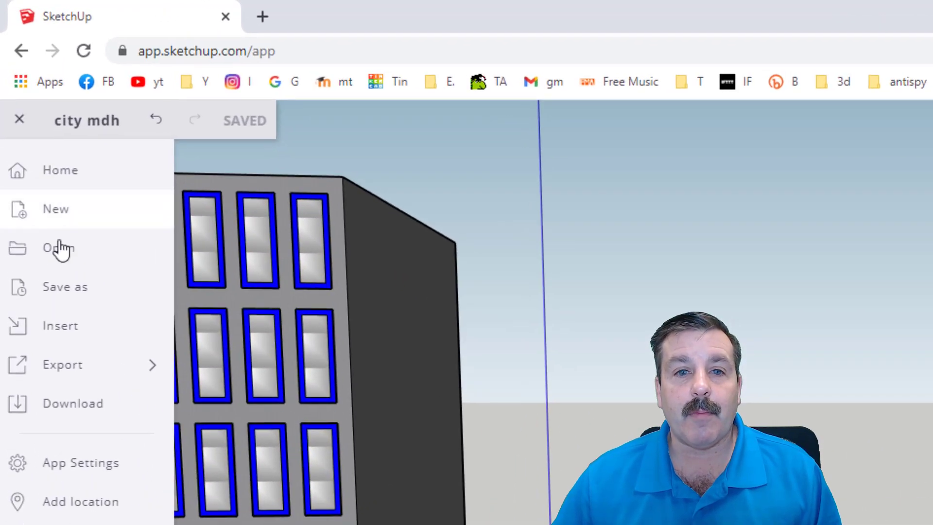
{"action": "left_click", "coordinate": [64, 376]}
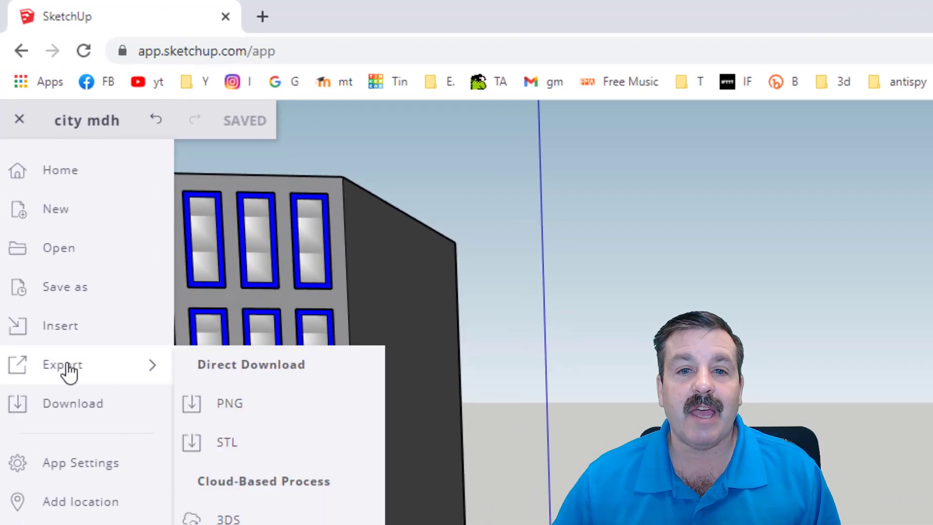
{"action": "left_click", "coordinate": [225, 406]}
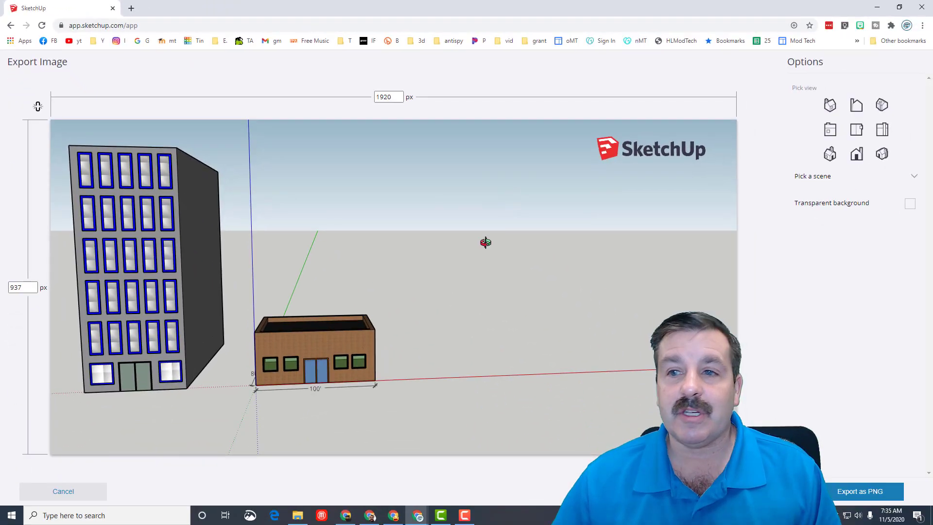
{"action": "left_click_drag", "start_coordinate": [454, 293], "coordinate": [436, 286]}
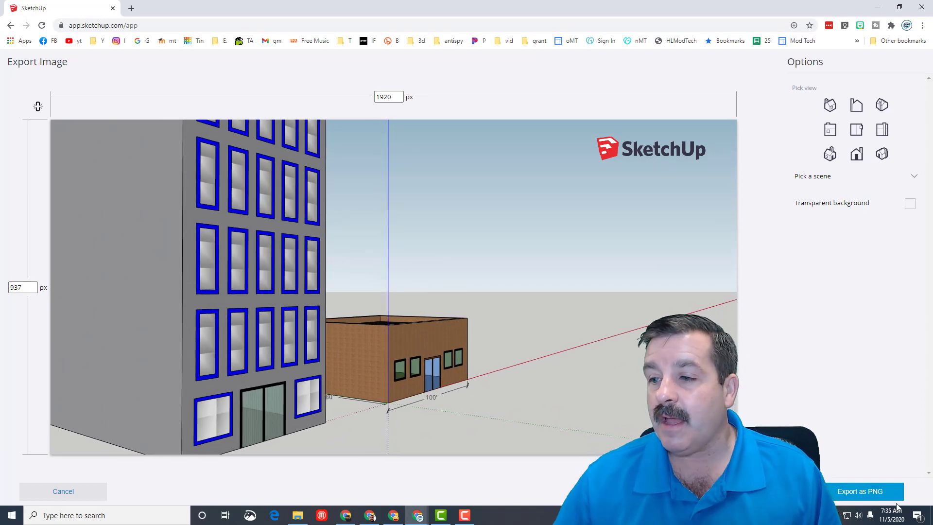
{"action": "left_click", "coordinate": [864, 495]}
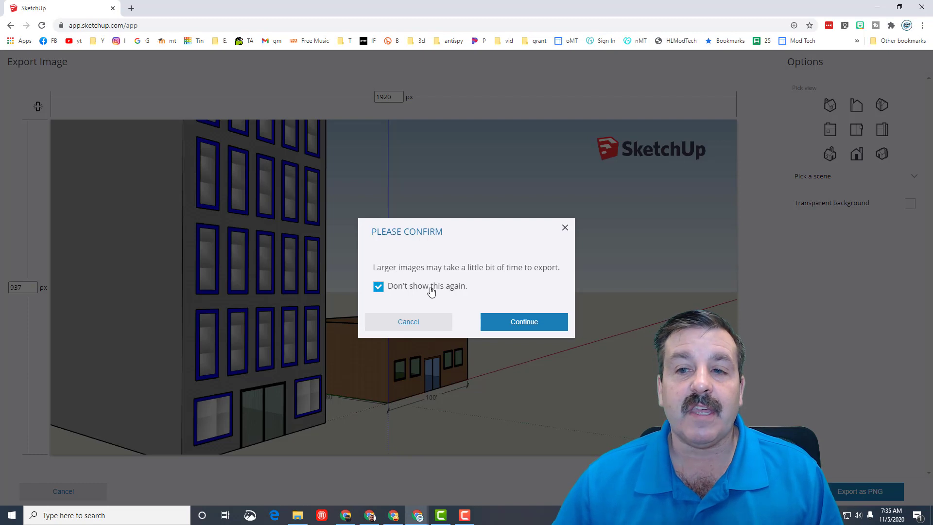
{"action": "left_click", "coordinate": [516, 326]}
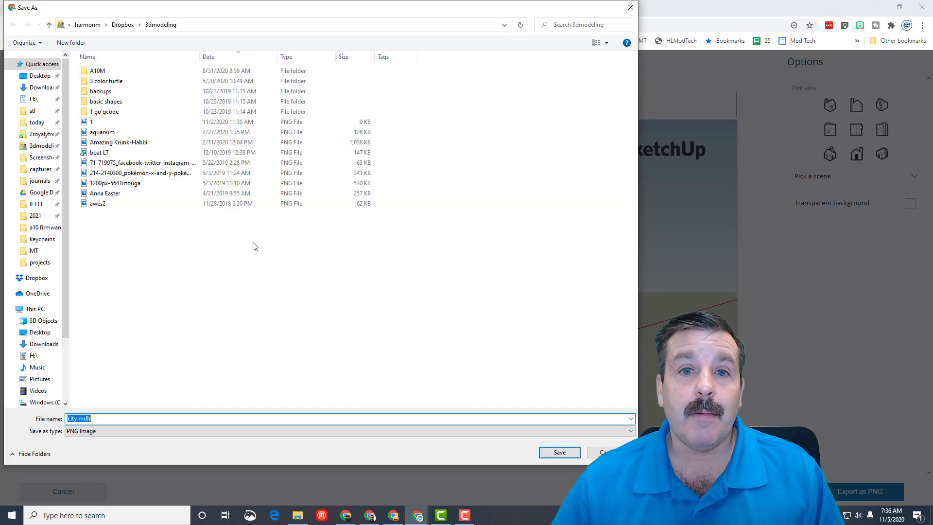
{"action": "left_click", "coordinate": [43, 90]}
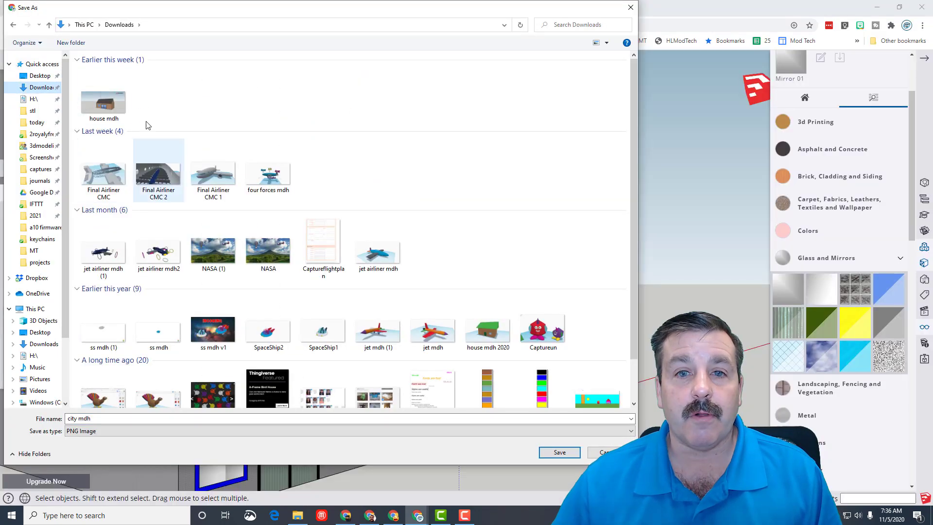
{"action": "left_click", "coordinate": [98, 418]}
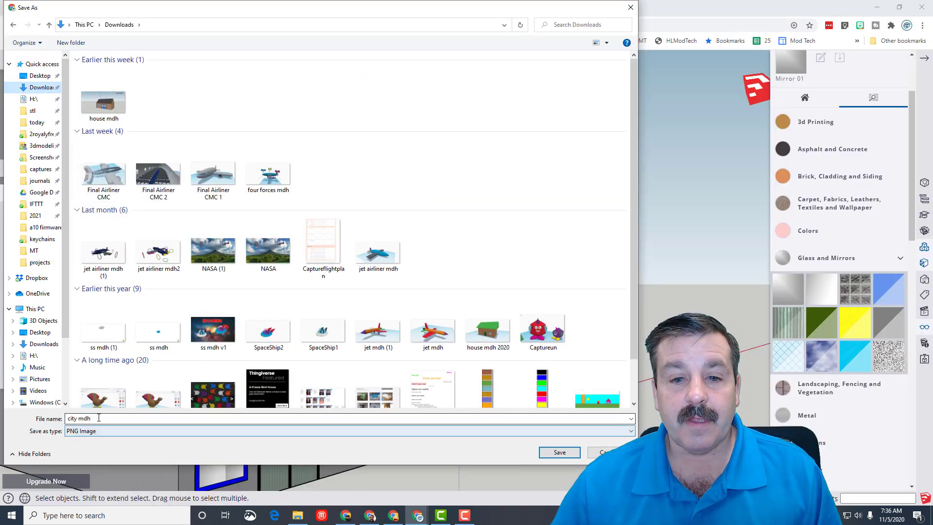
{"action": "left_click", "coordinate": [560, 452]}
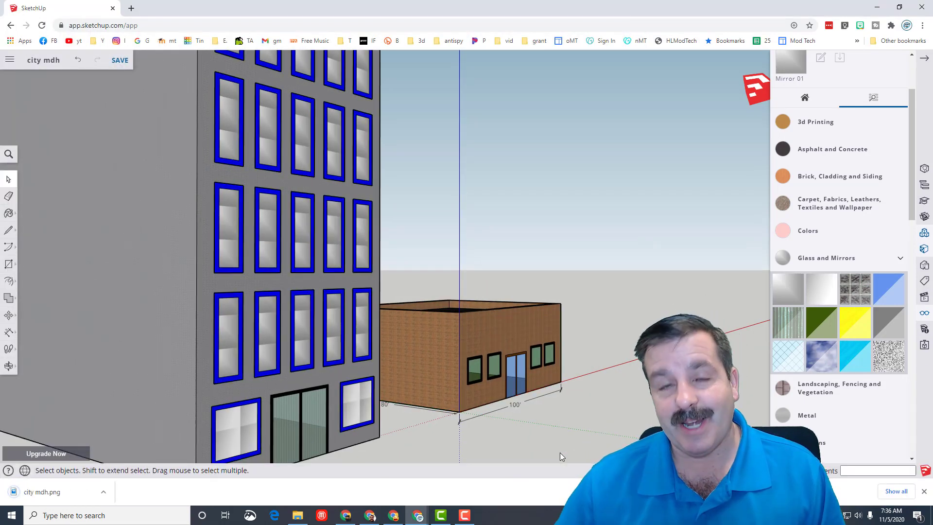